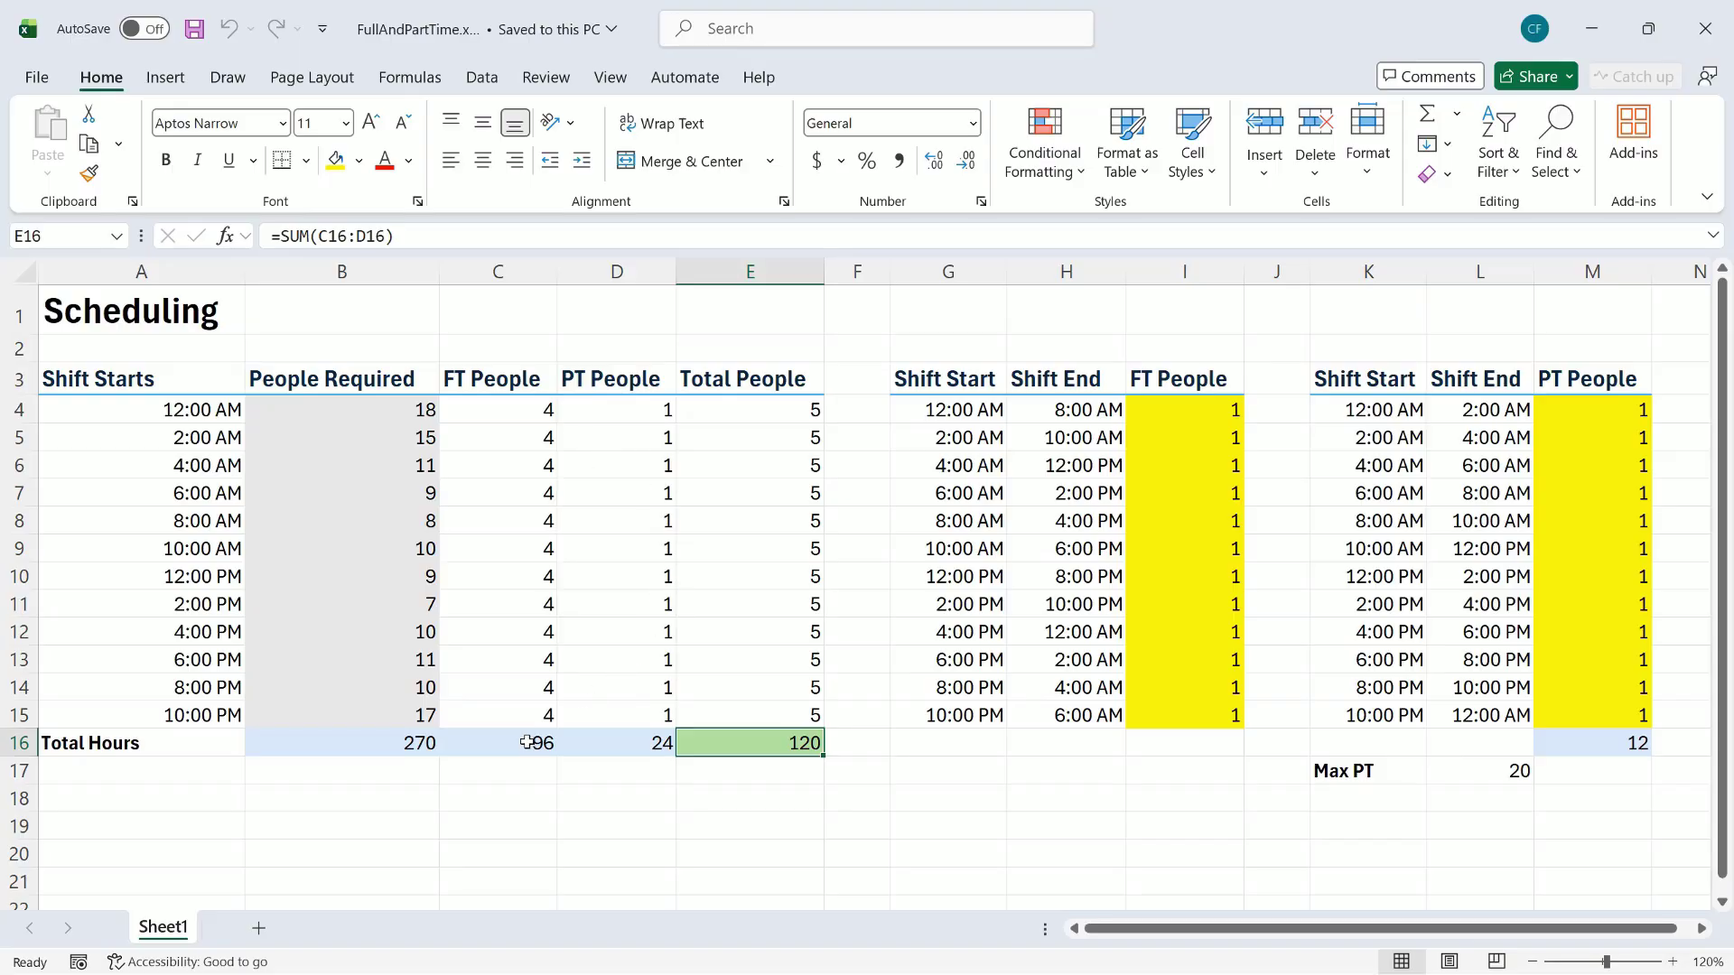
Step: Start Solver and set the objective to minimise the Total People hours in cell E16
click(528, 742)
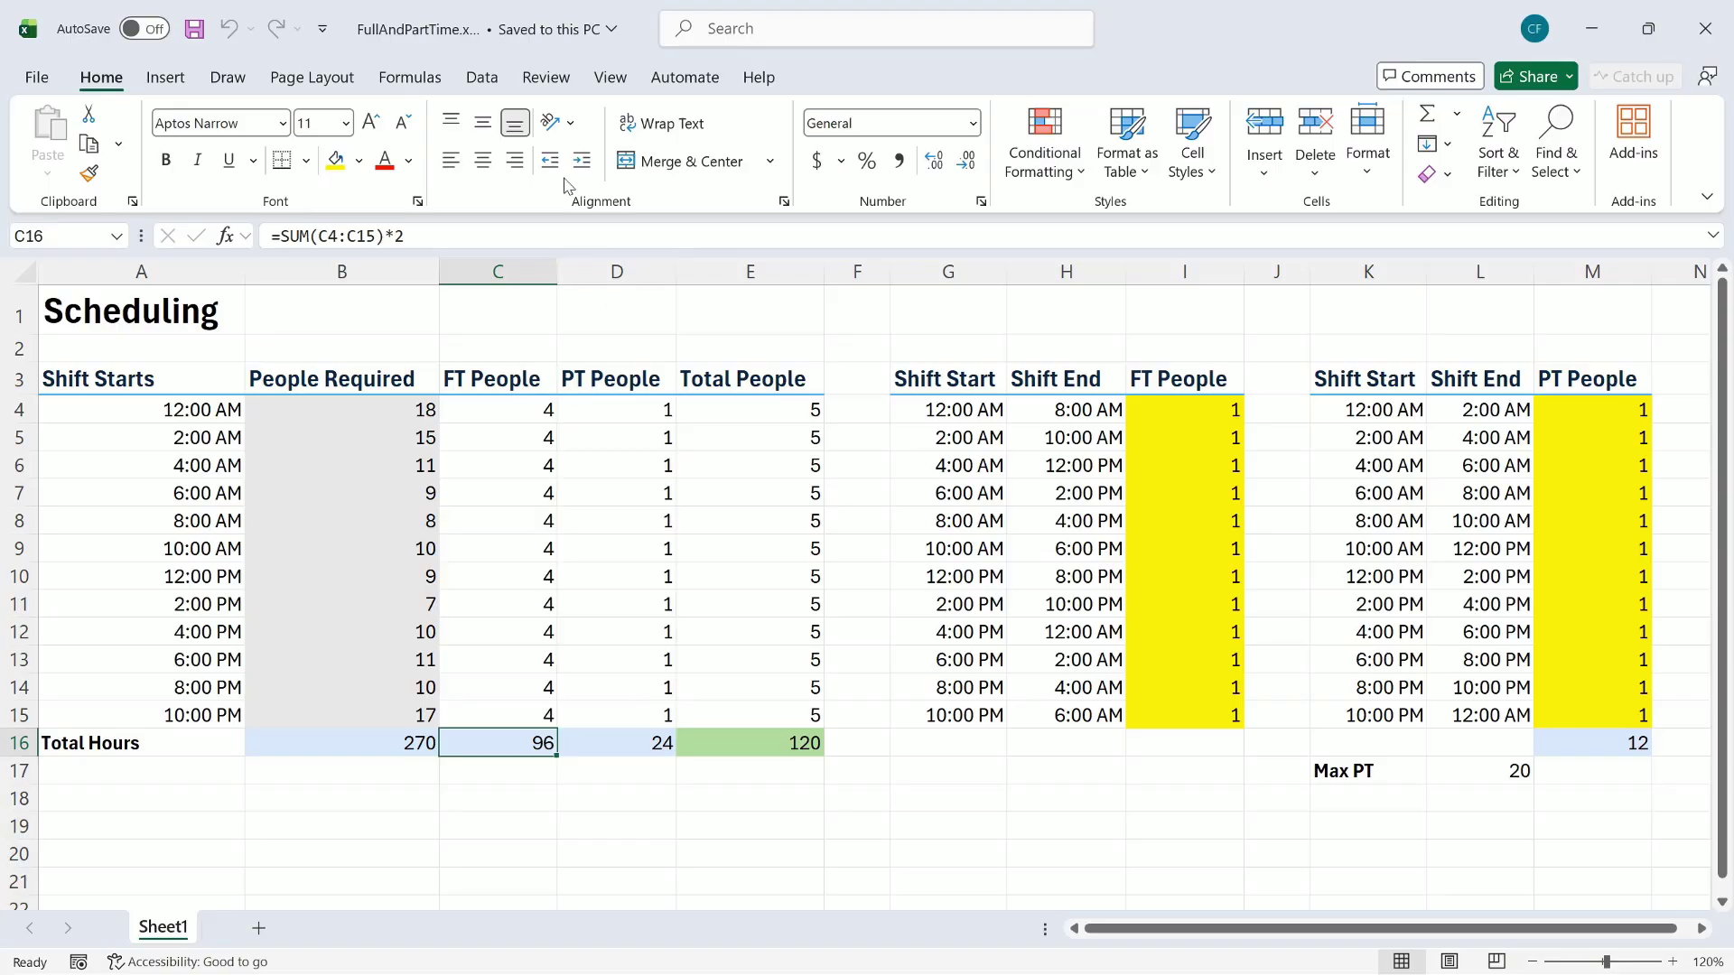
click(482, 79)
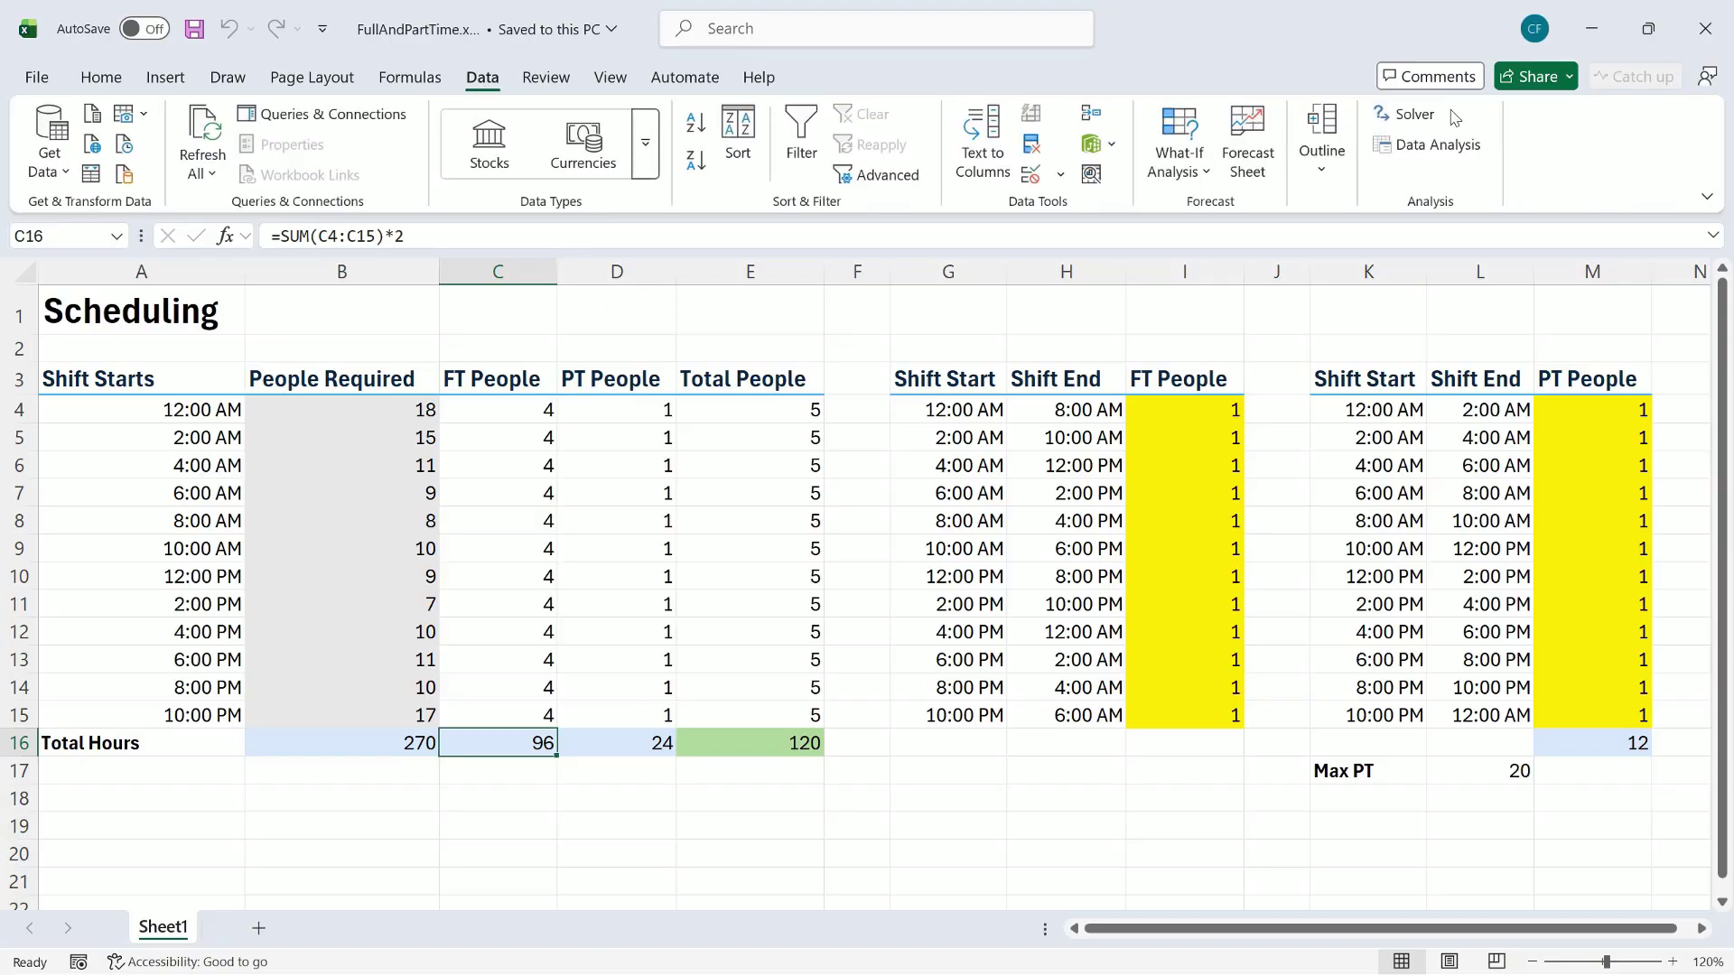
click(1404, 114)
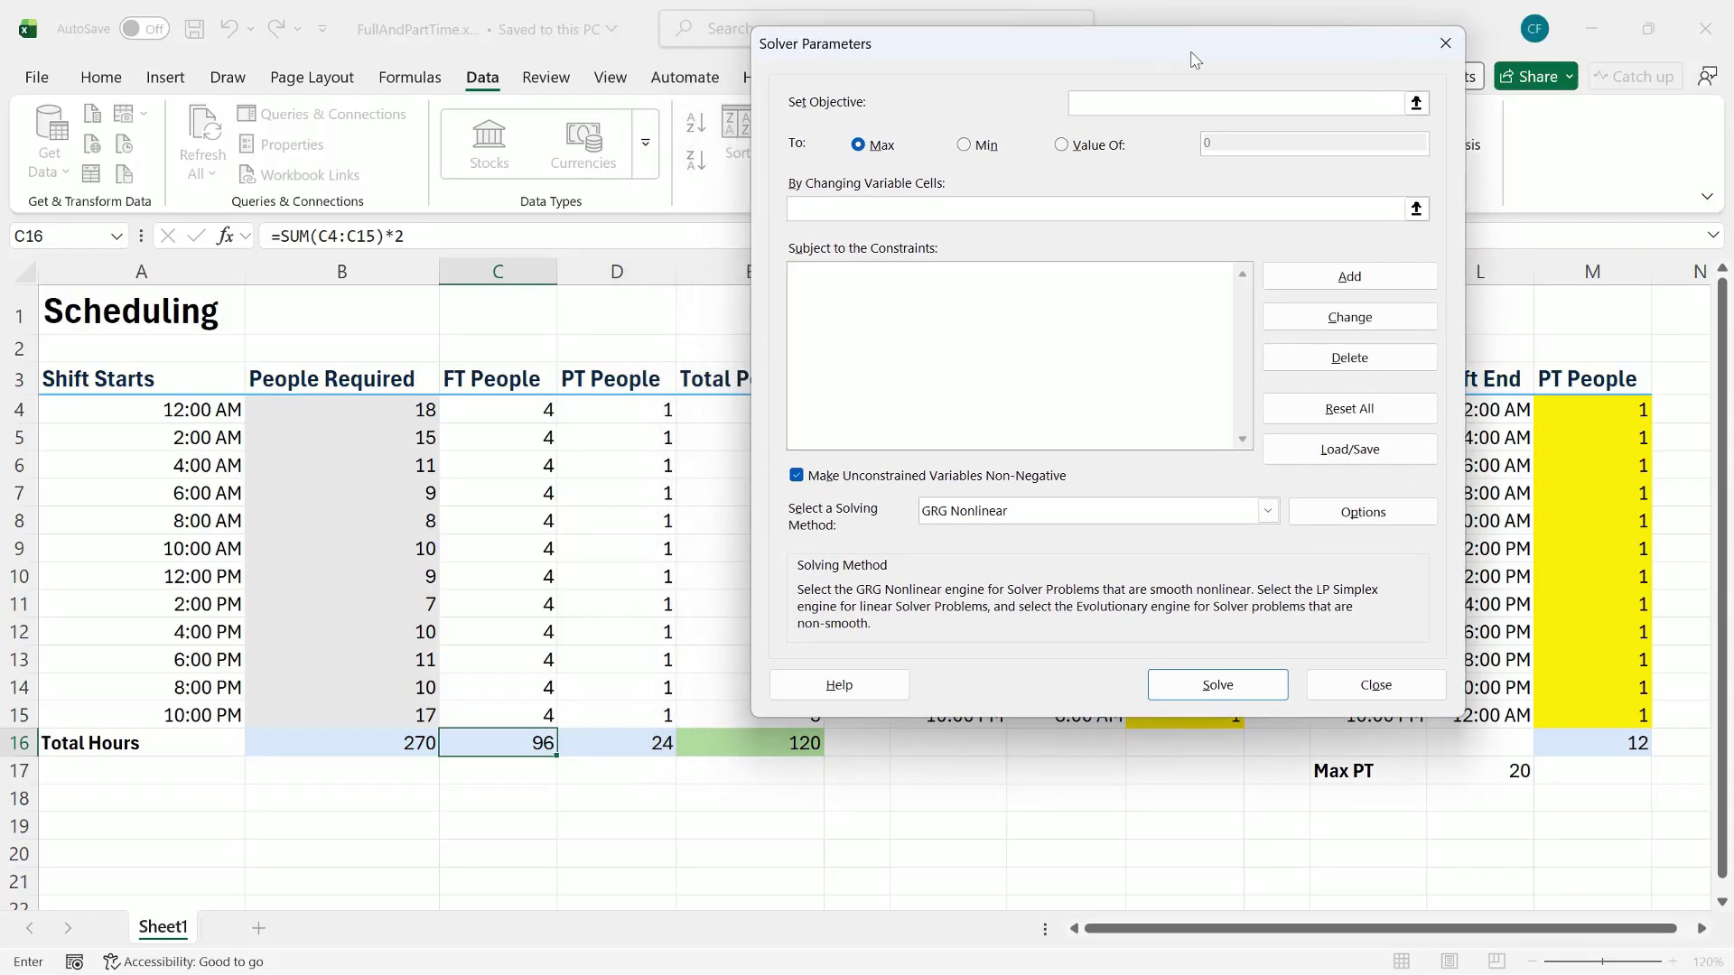
click(761, 741)
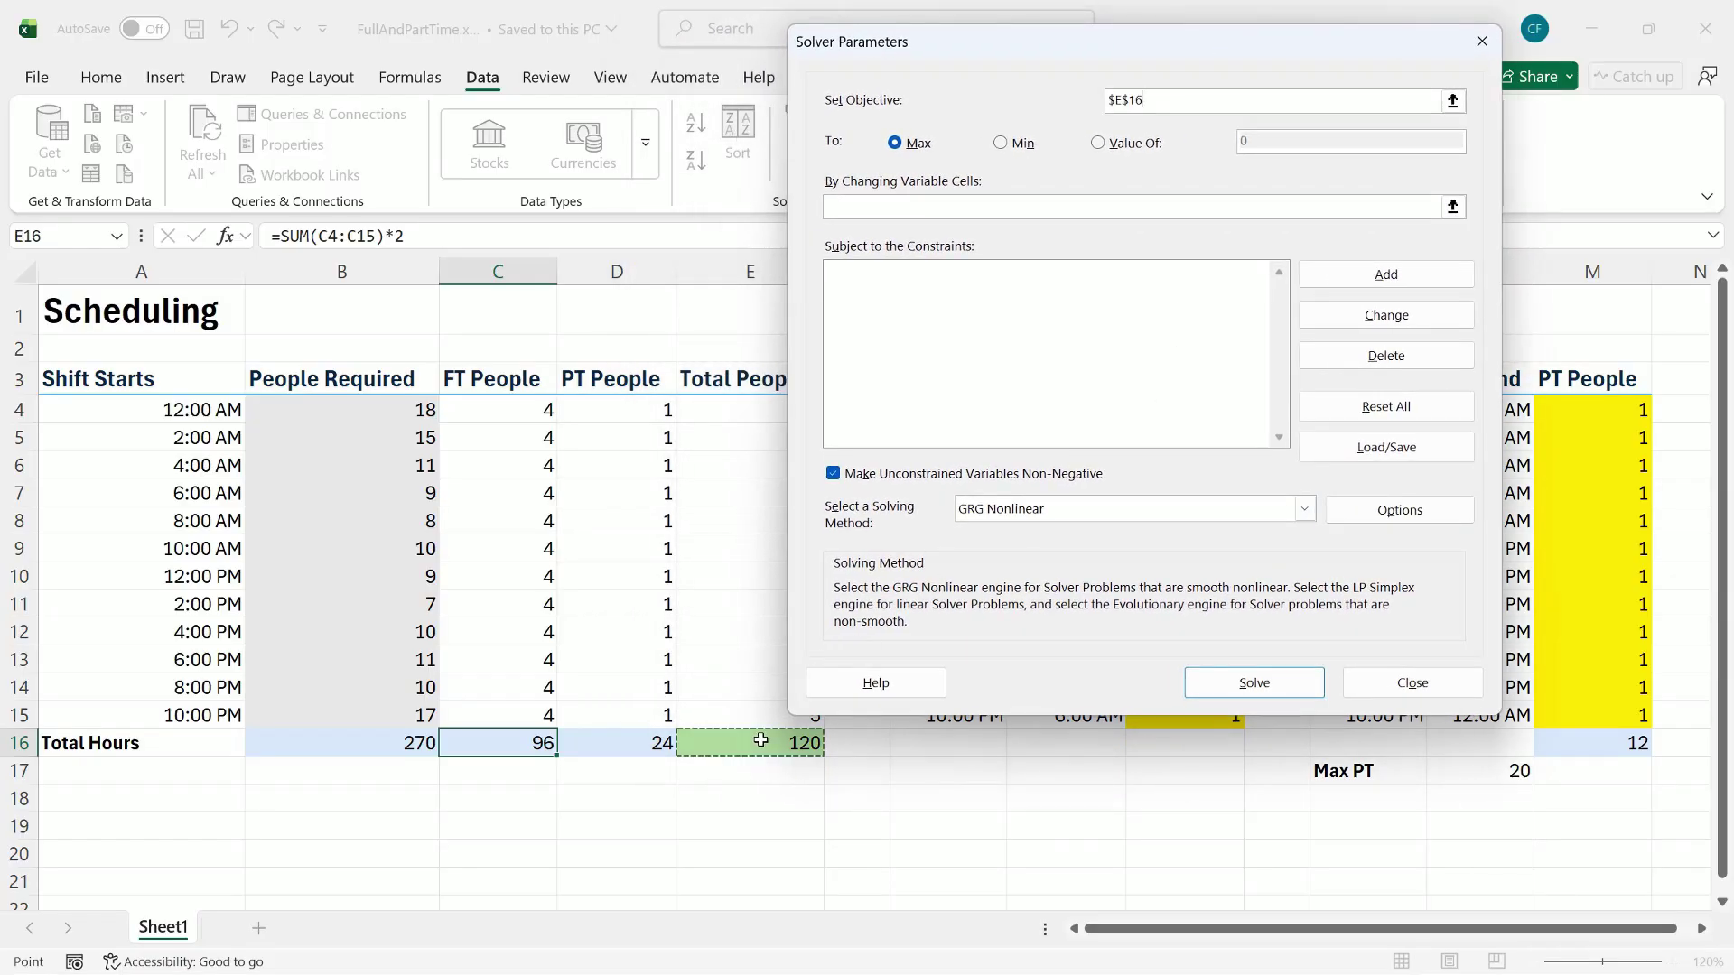
click(1005, 145)
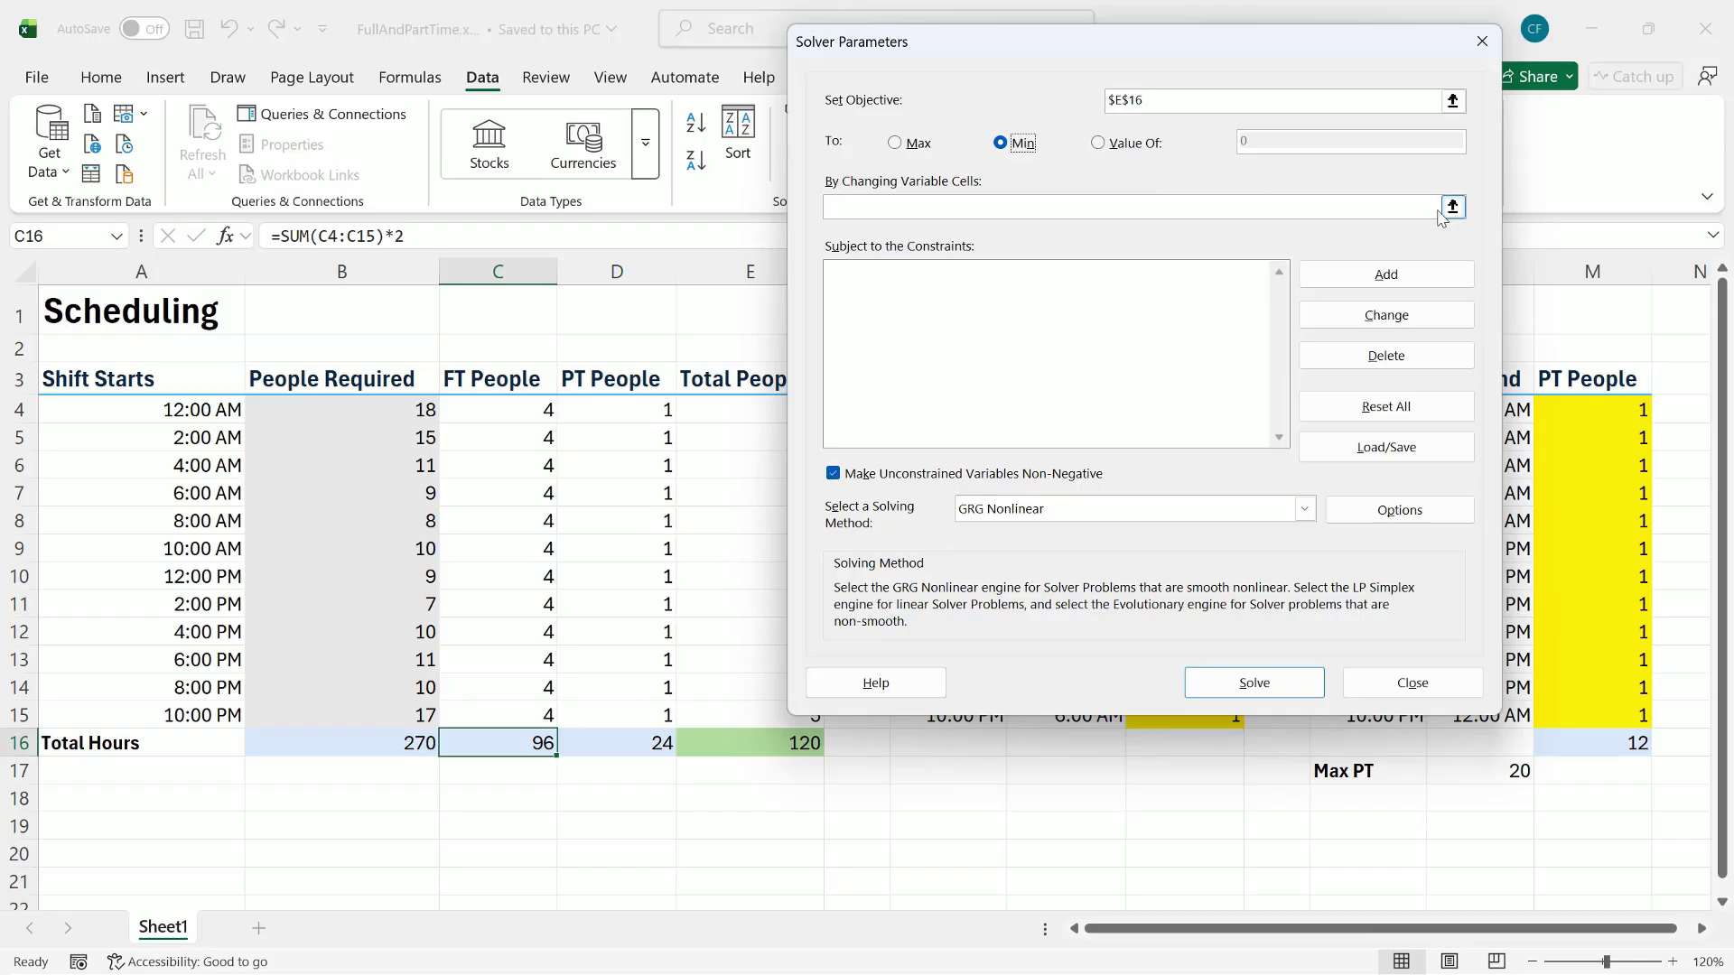
Step: Set the Solver variable cells to I4:I15 and M4:M15, and choose Simplex LP as the solving method
click(1391, 210)
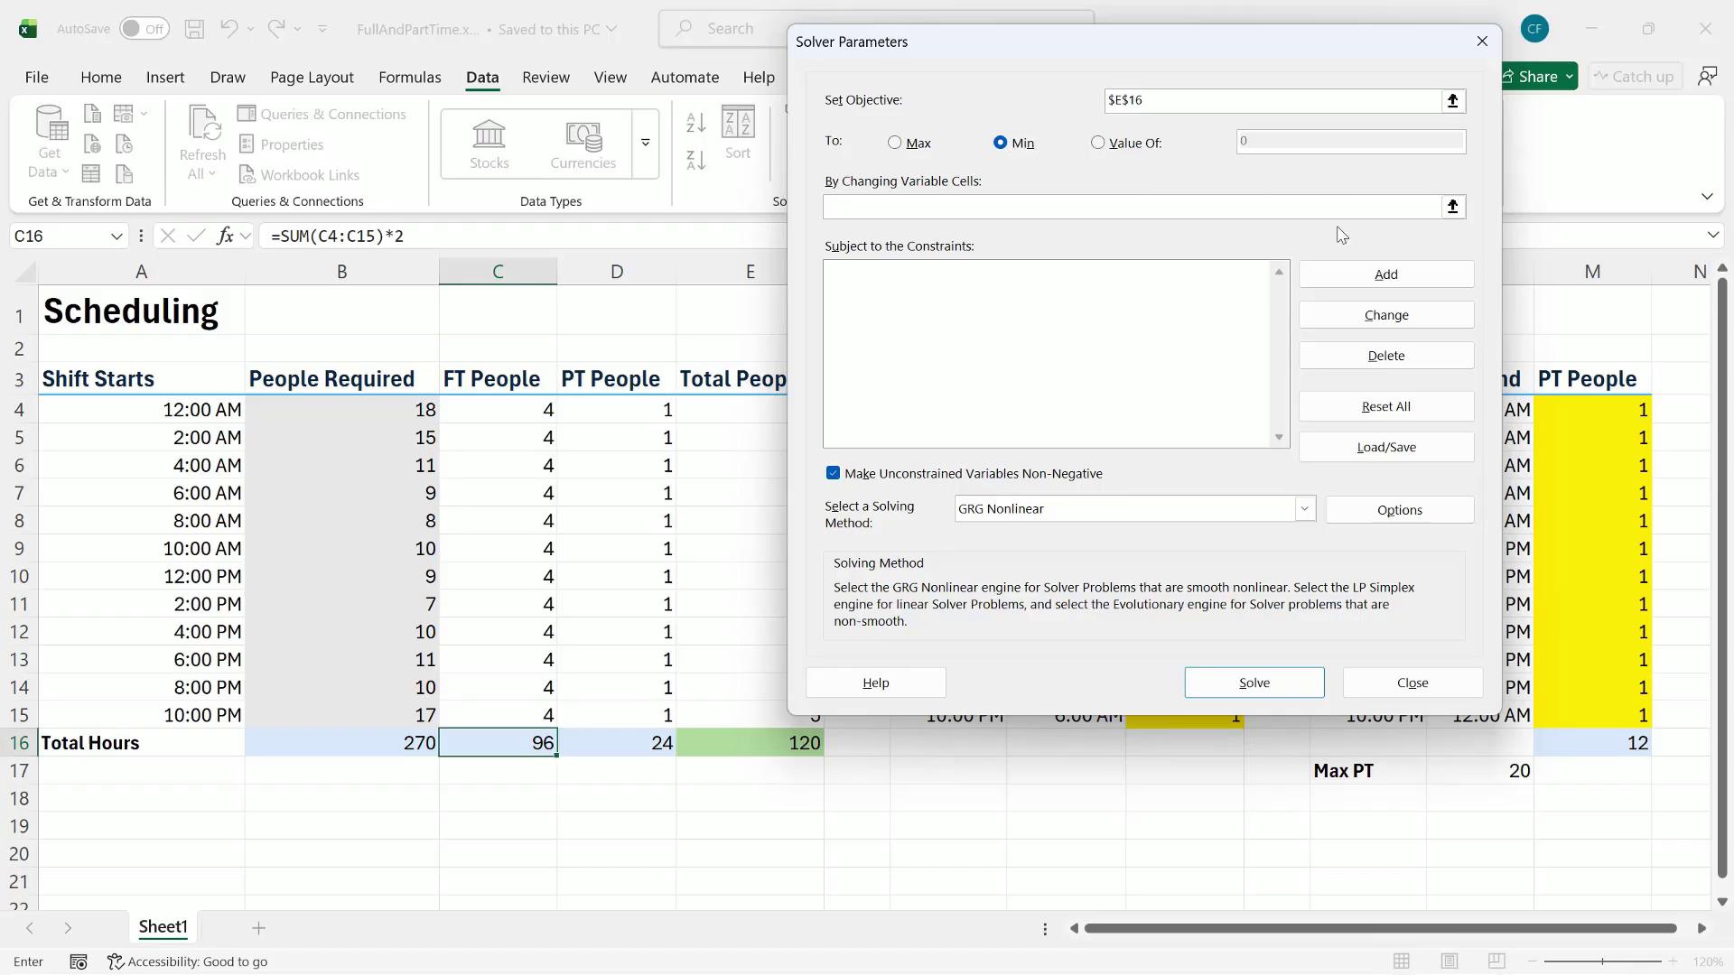
click(1453, 207)
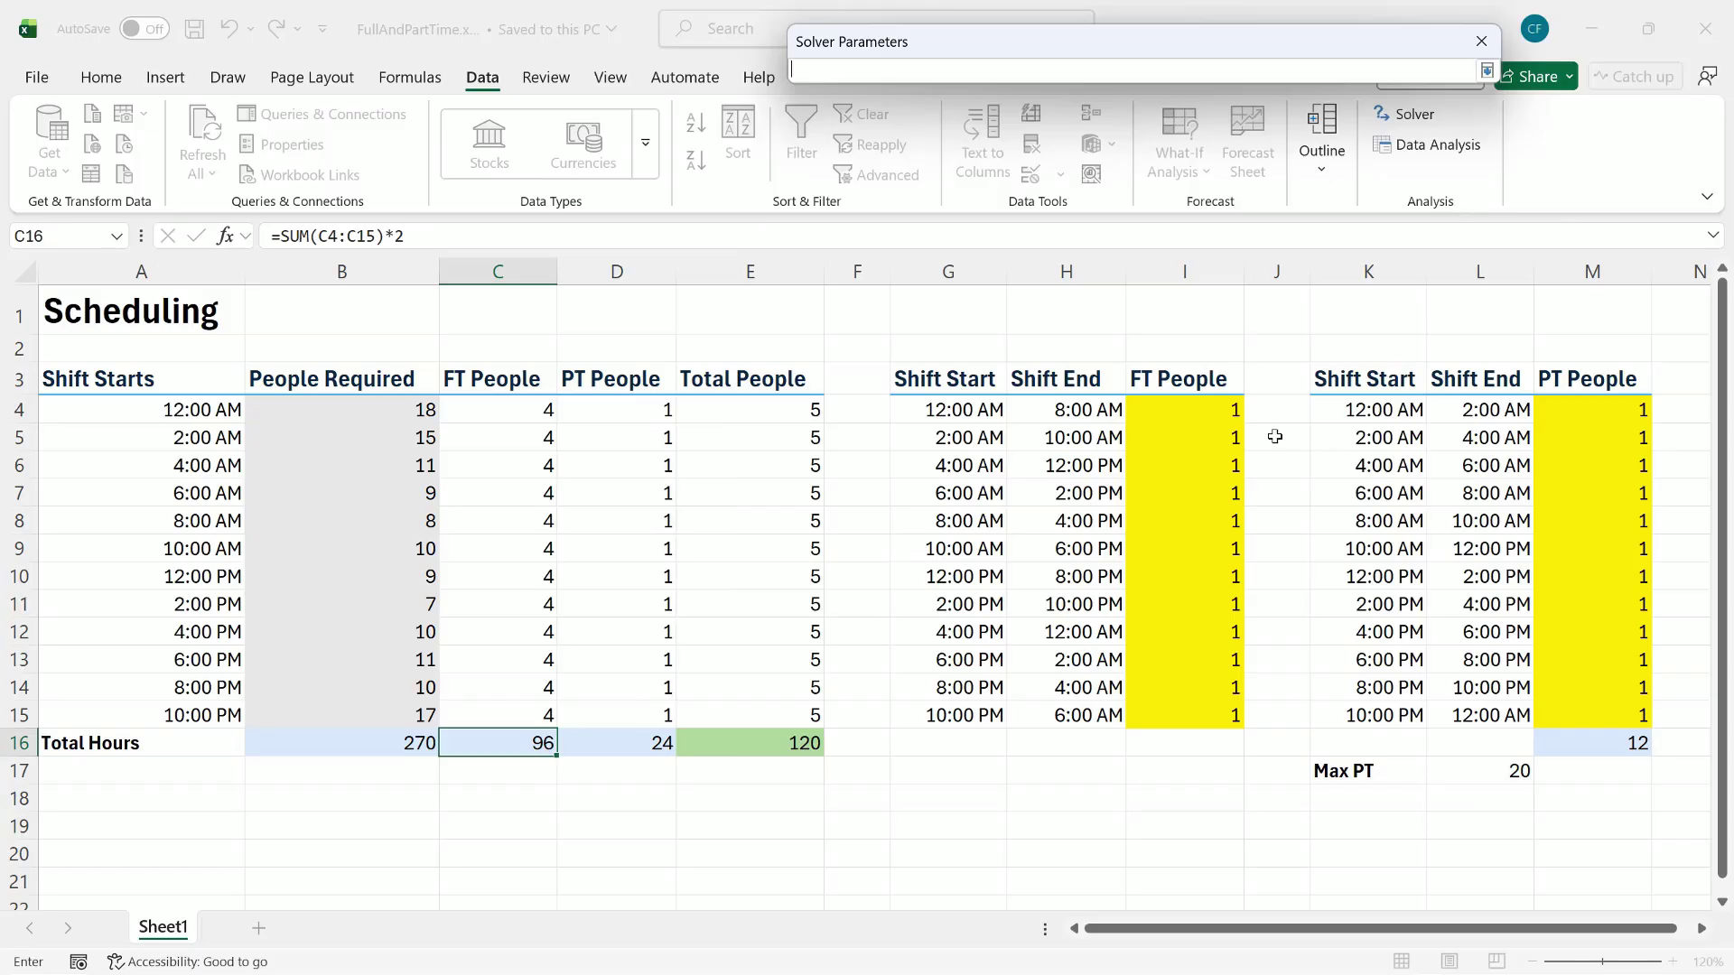
drag(1201, 411, 1190, 706)
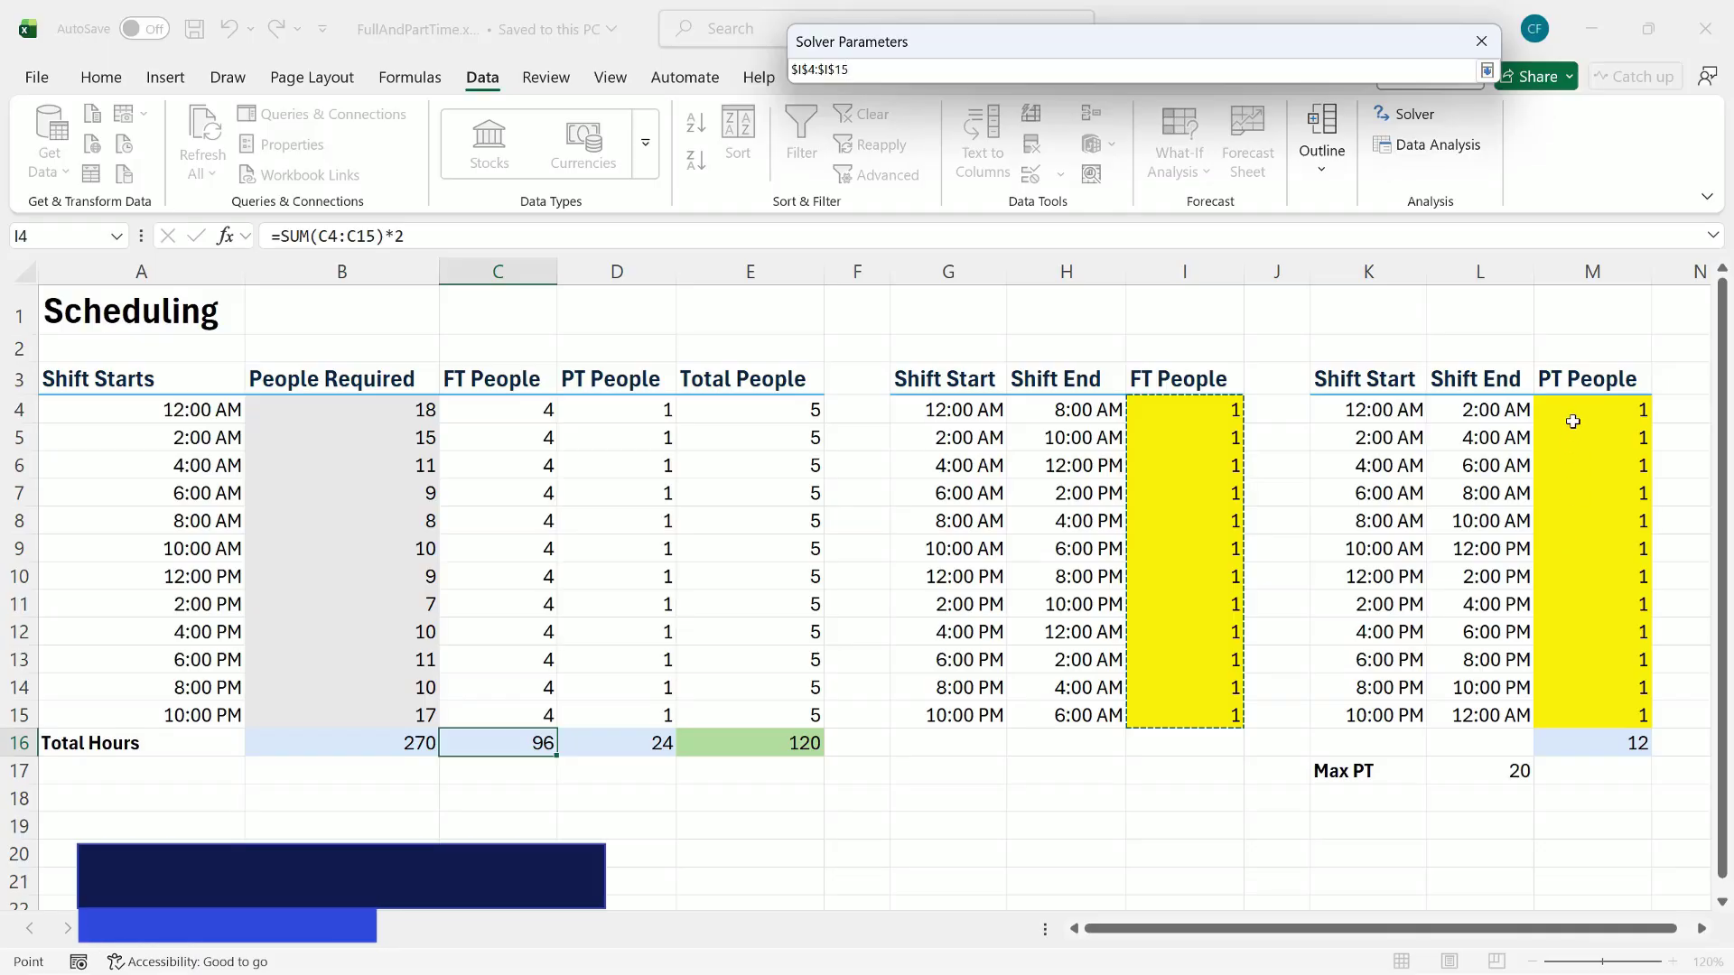
drag(1573, 411, 1577, 712)
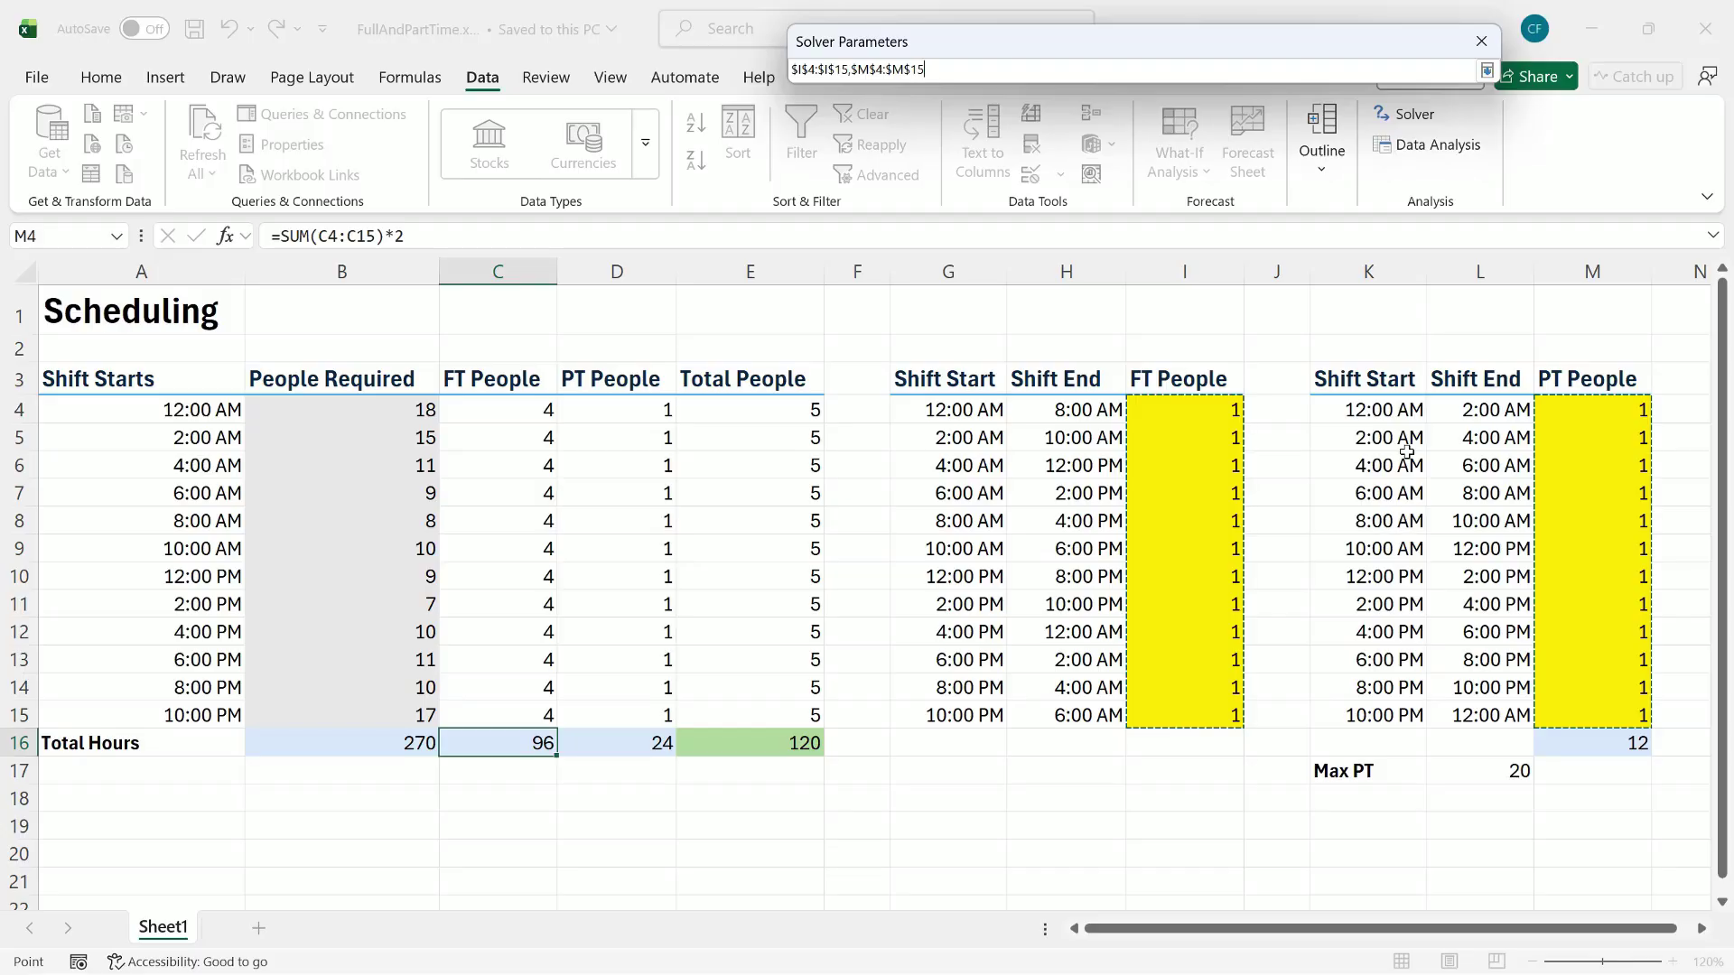
click(1487, 71)
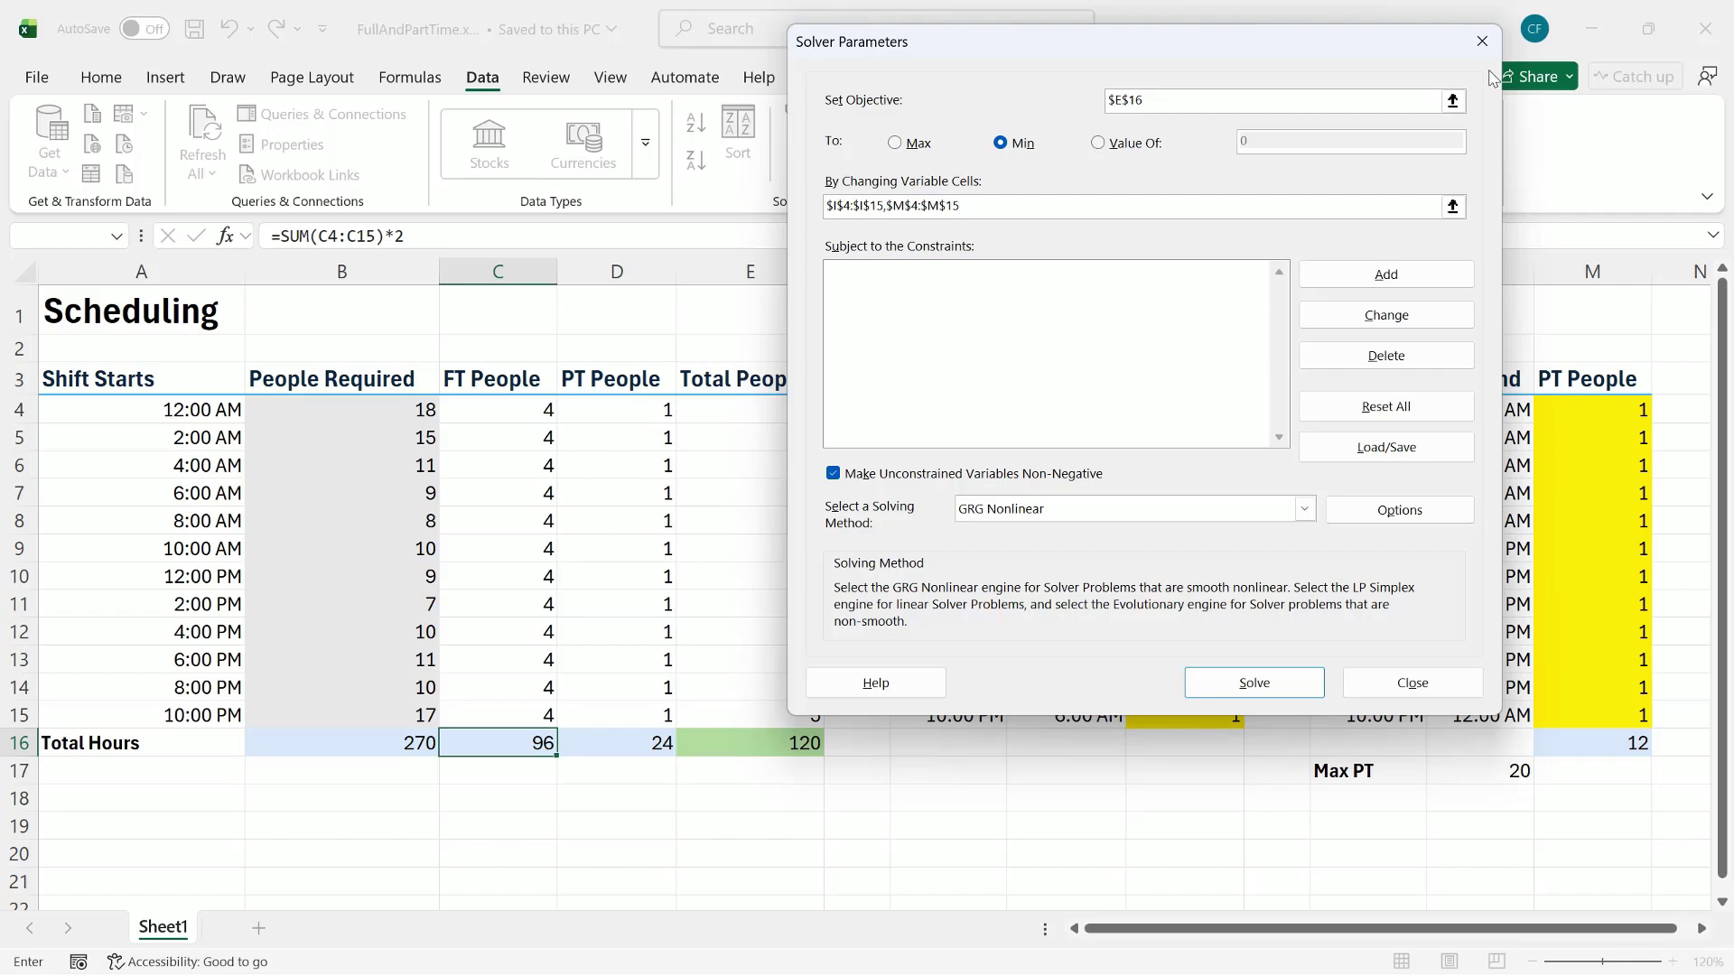
click(1302, 509)
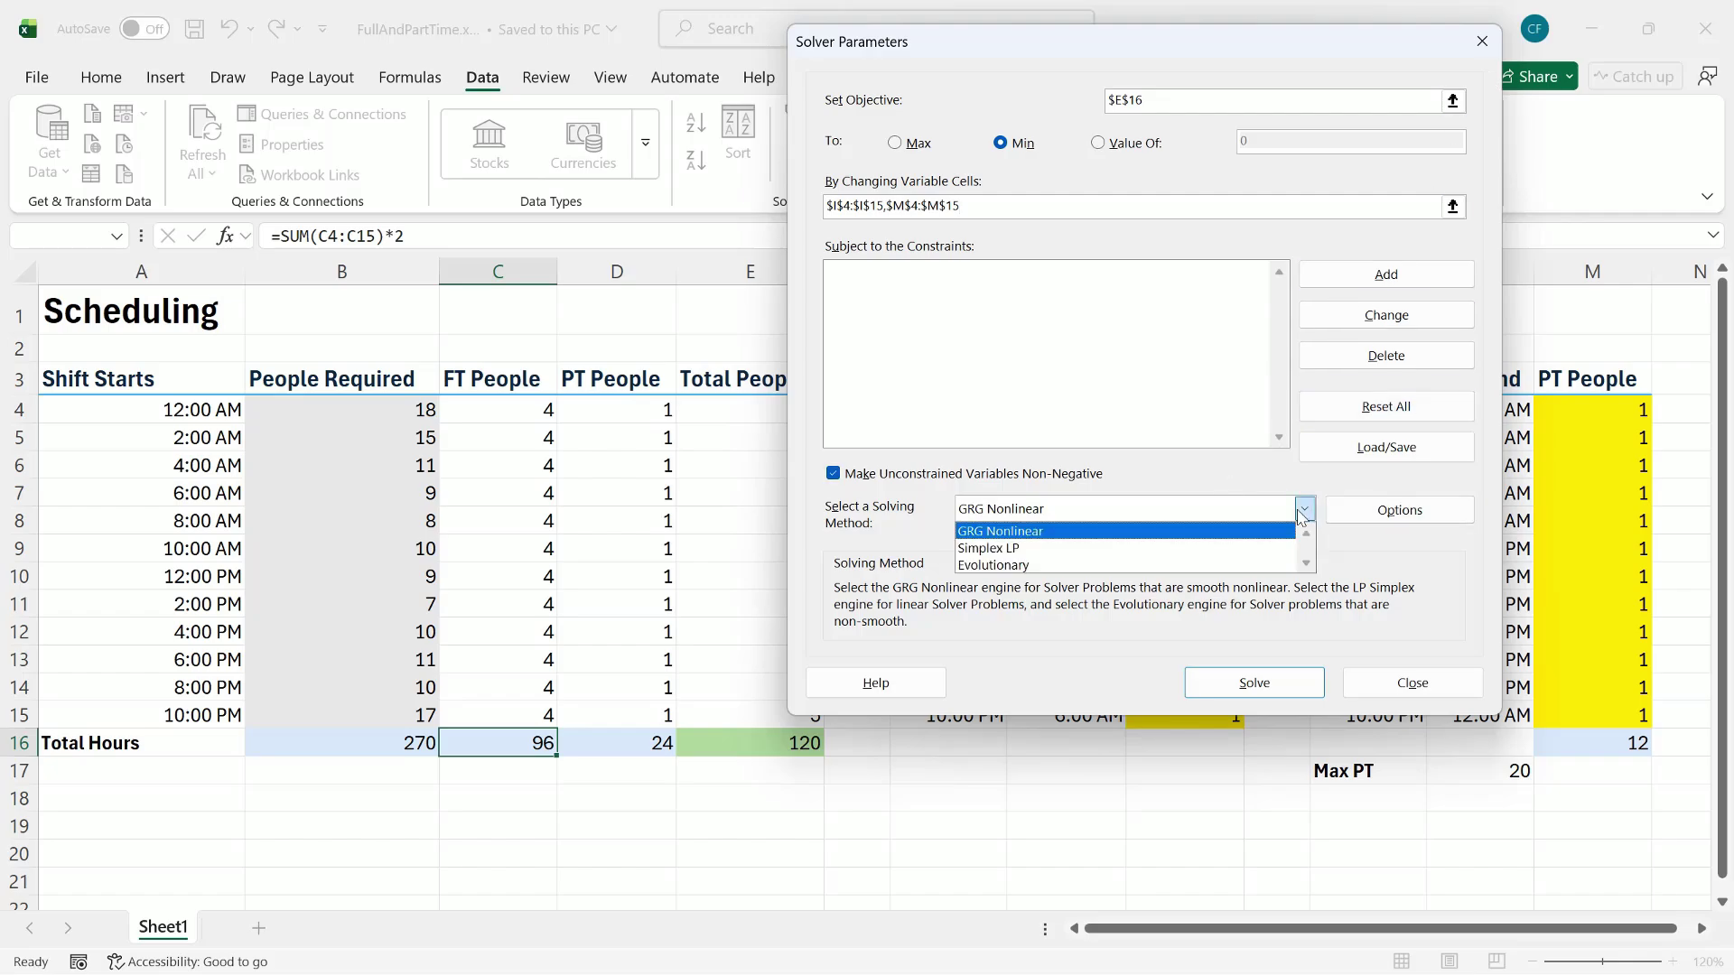
click(1145, 547)
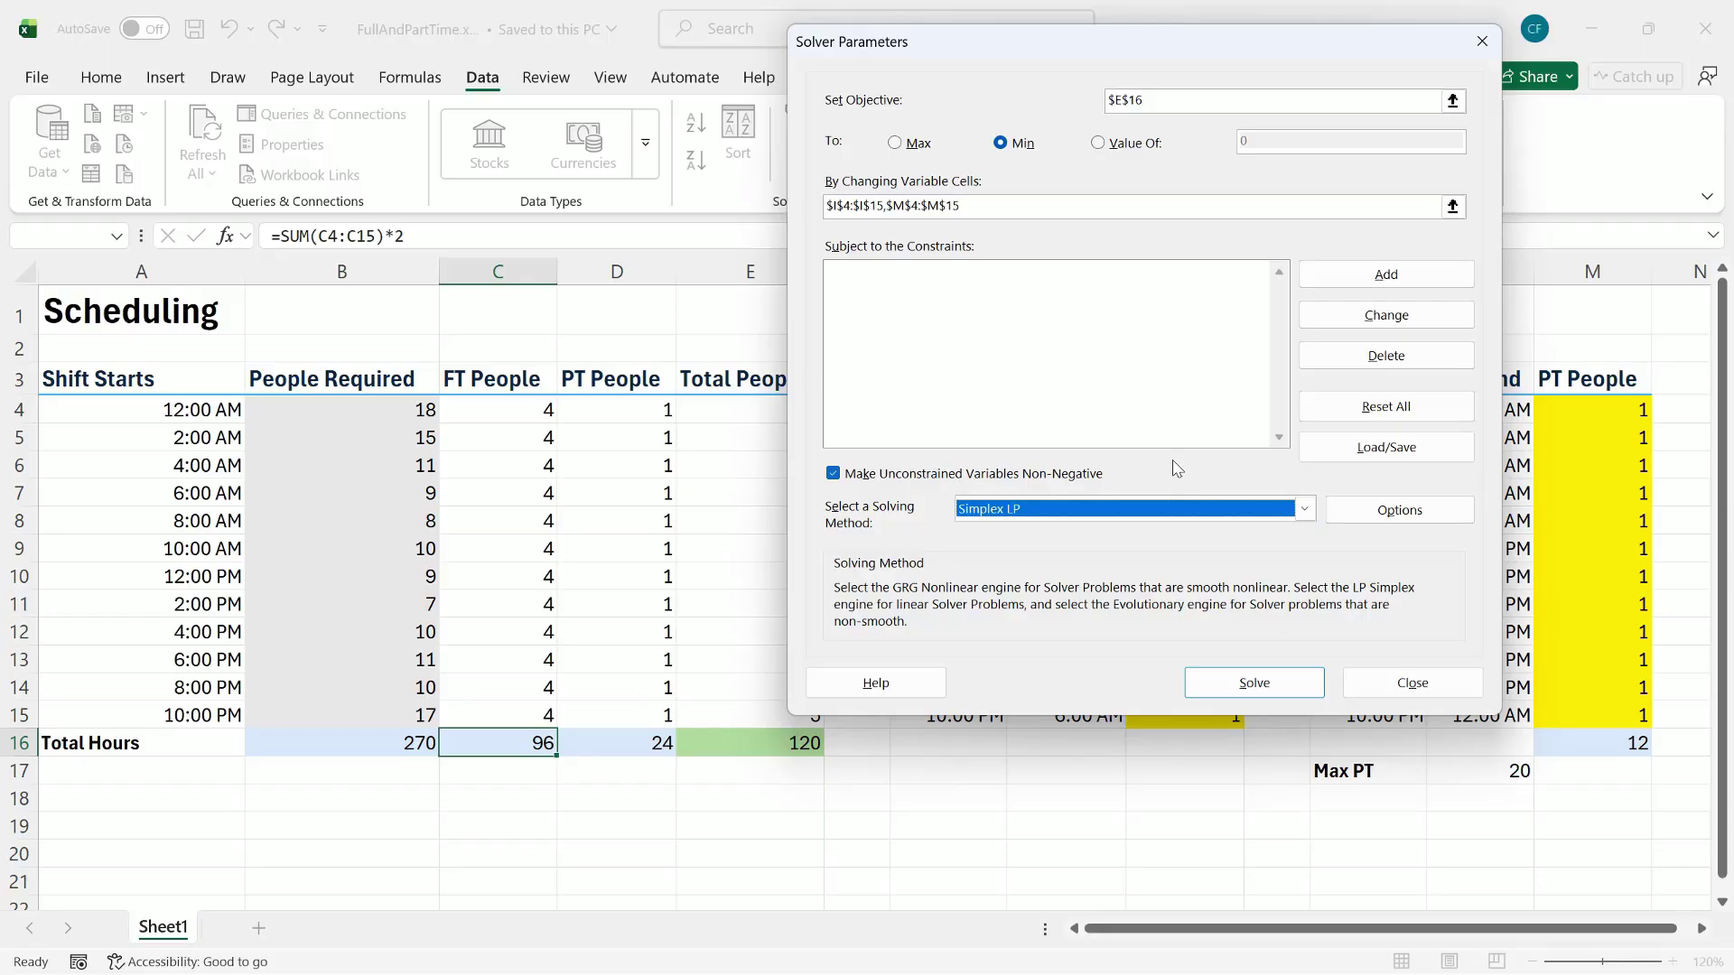
Step: Add a Solver constraint that total hours in E16 are >= the required hours in B16
click(1385, 276)
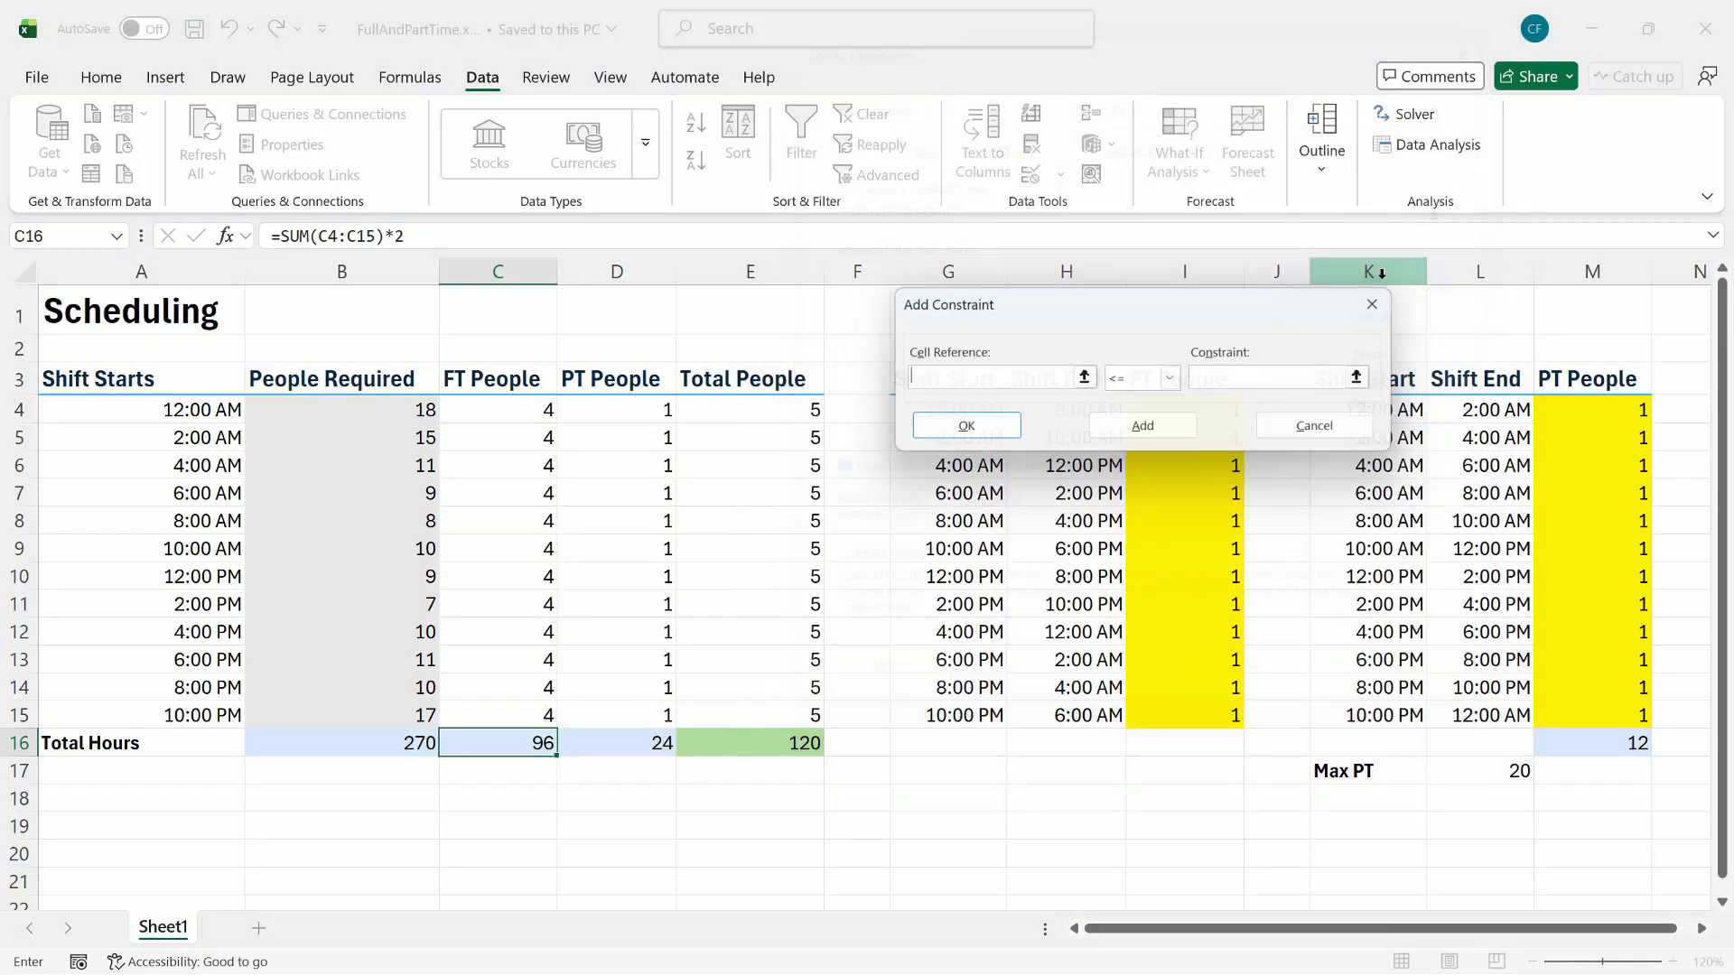
drag(1214, 308, 1230, 127)
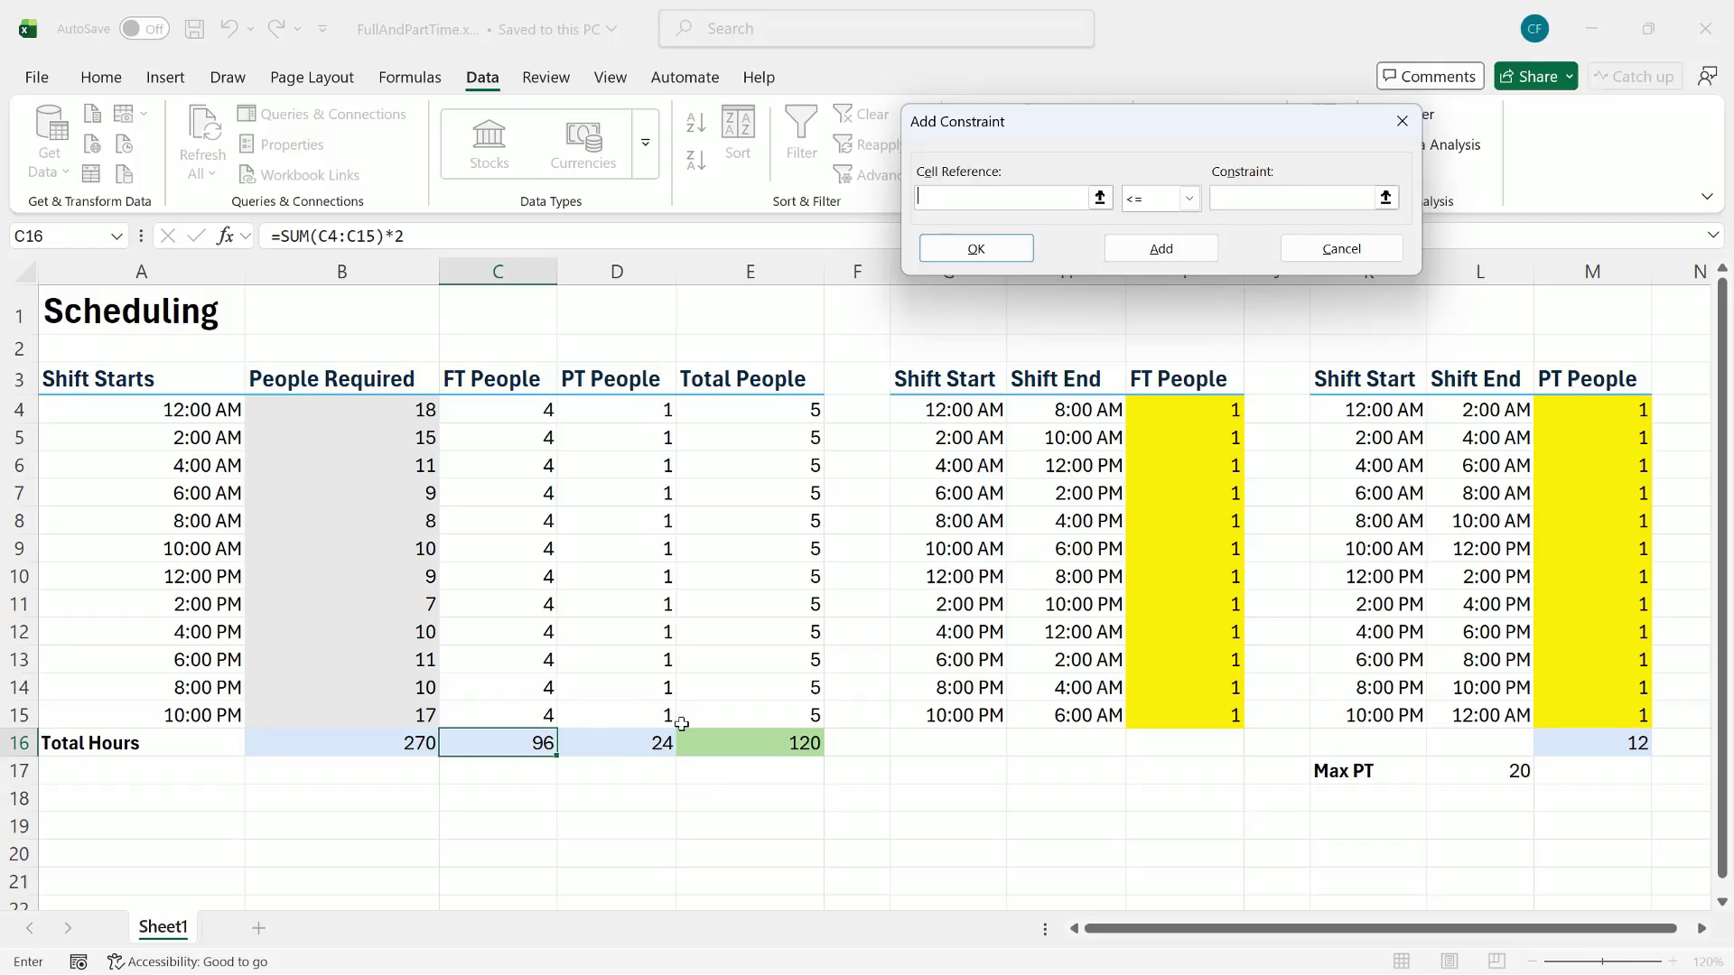
click(742, 738)
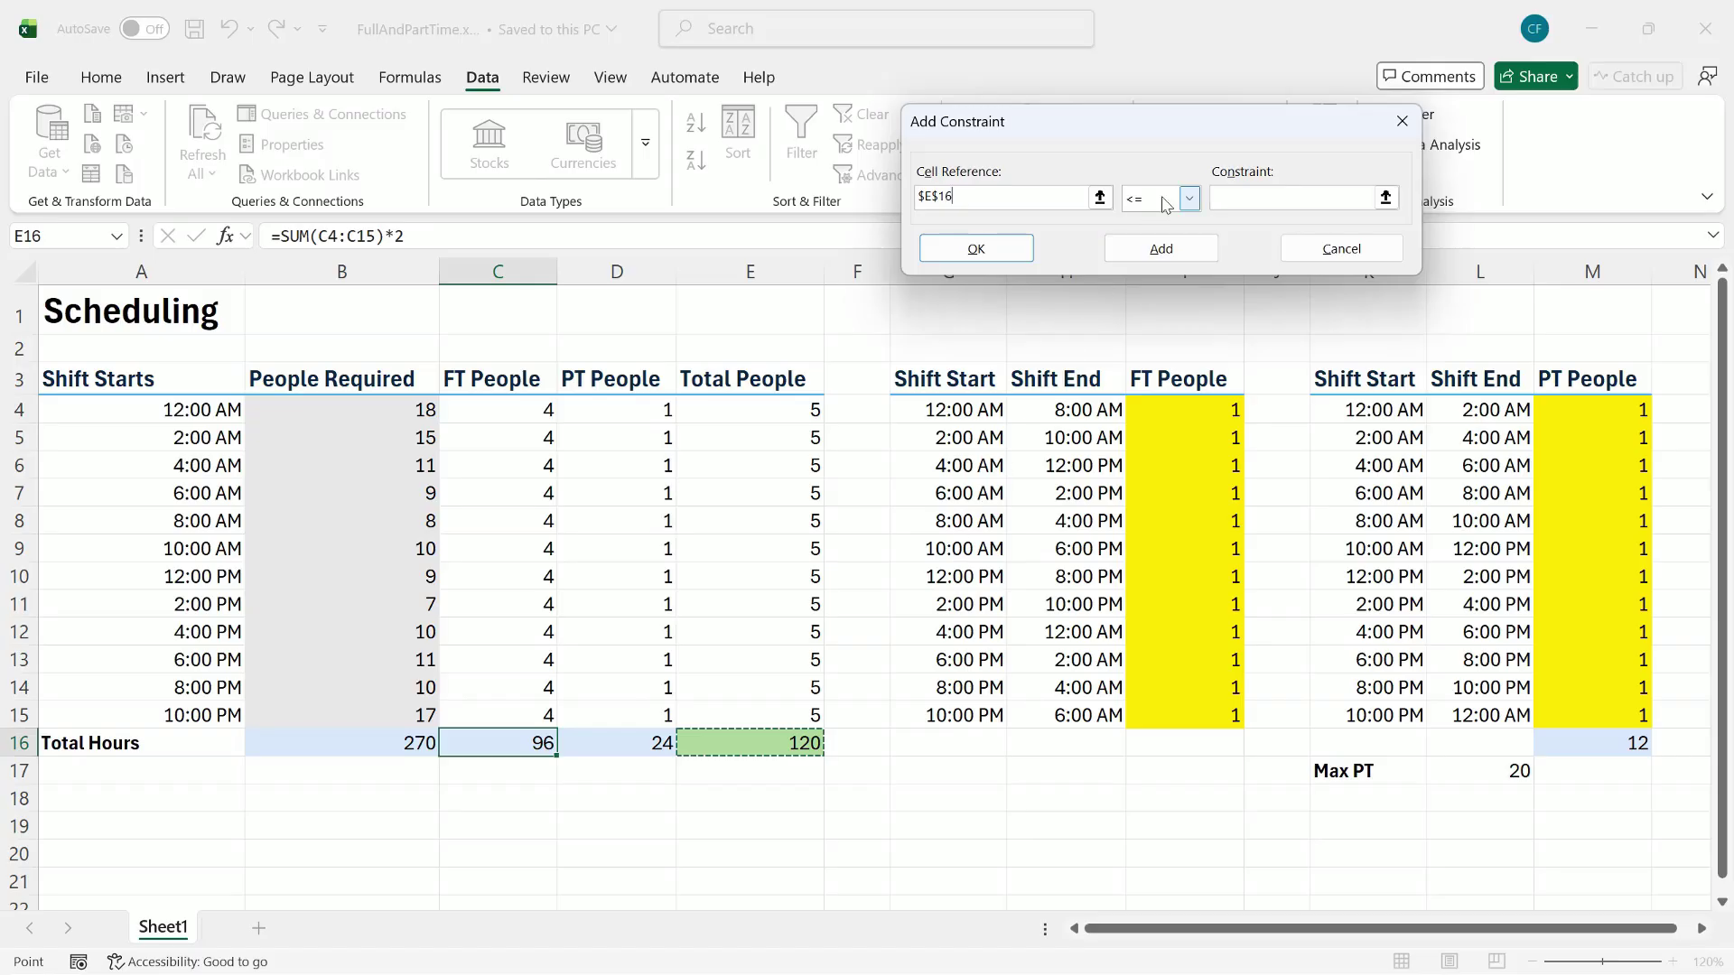
click(1189, 199)
click(1134, 255)
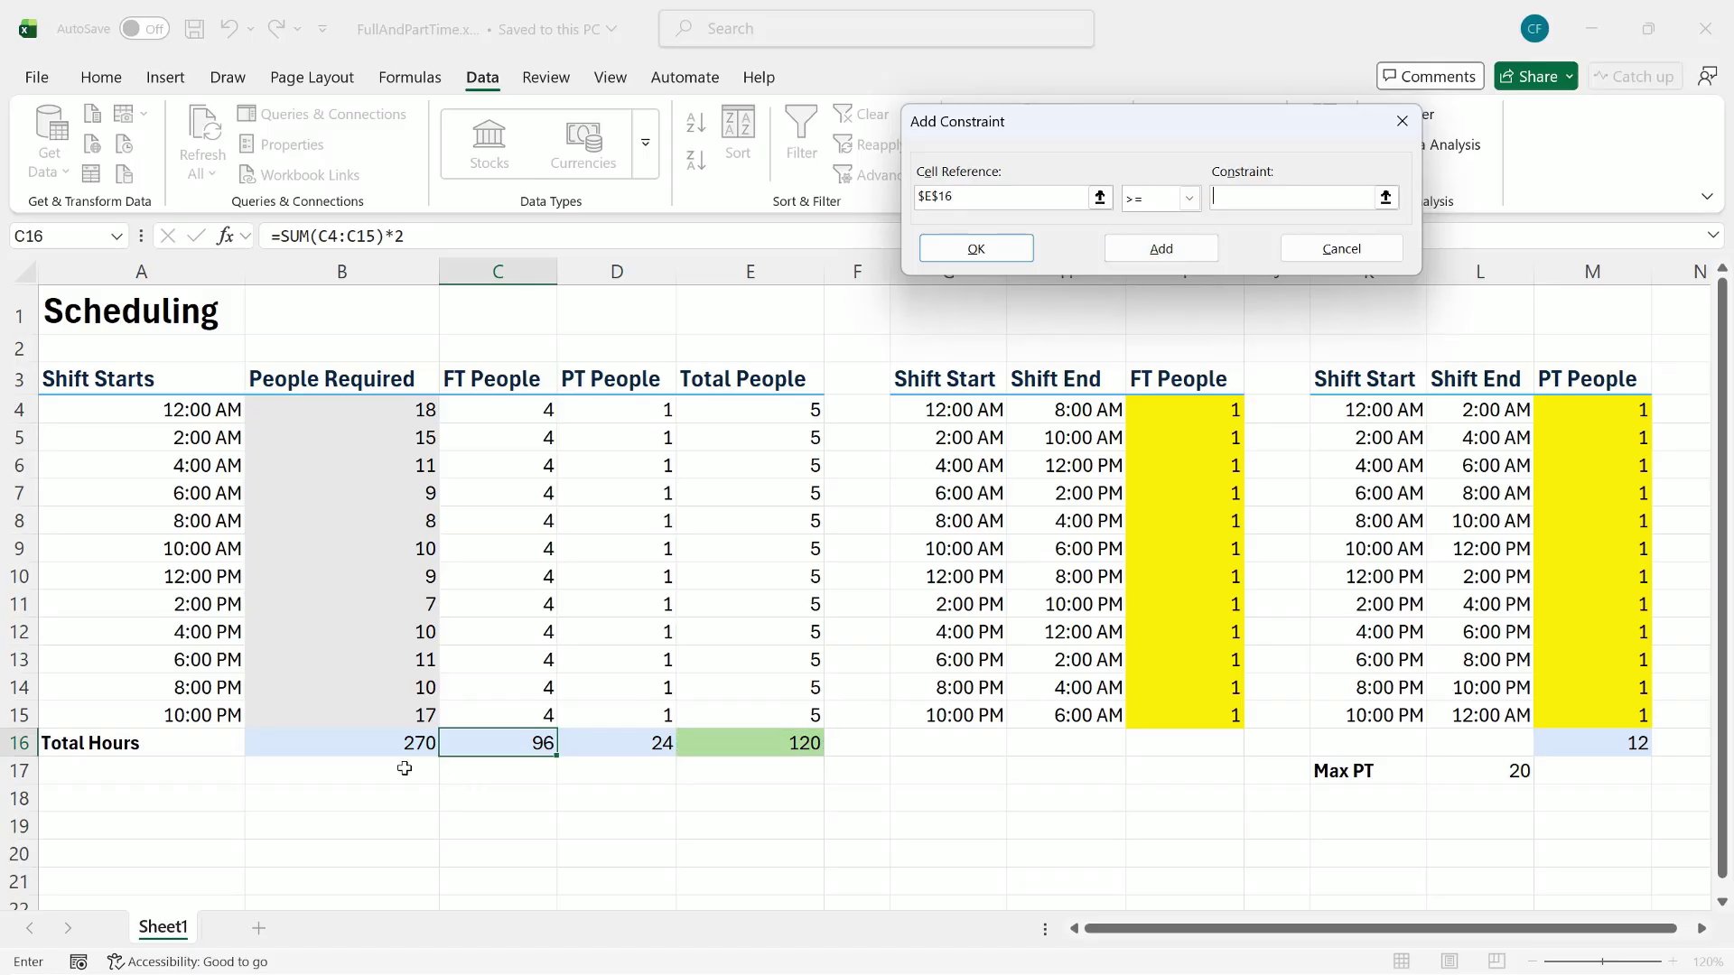
click(360, 742)
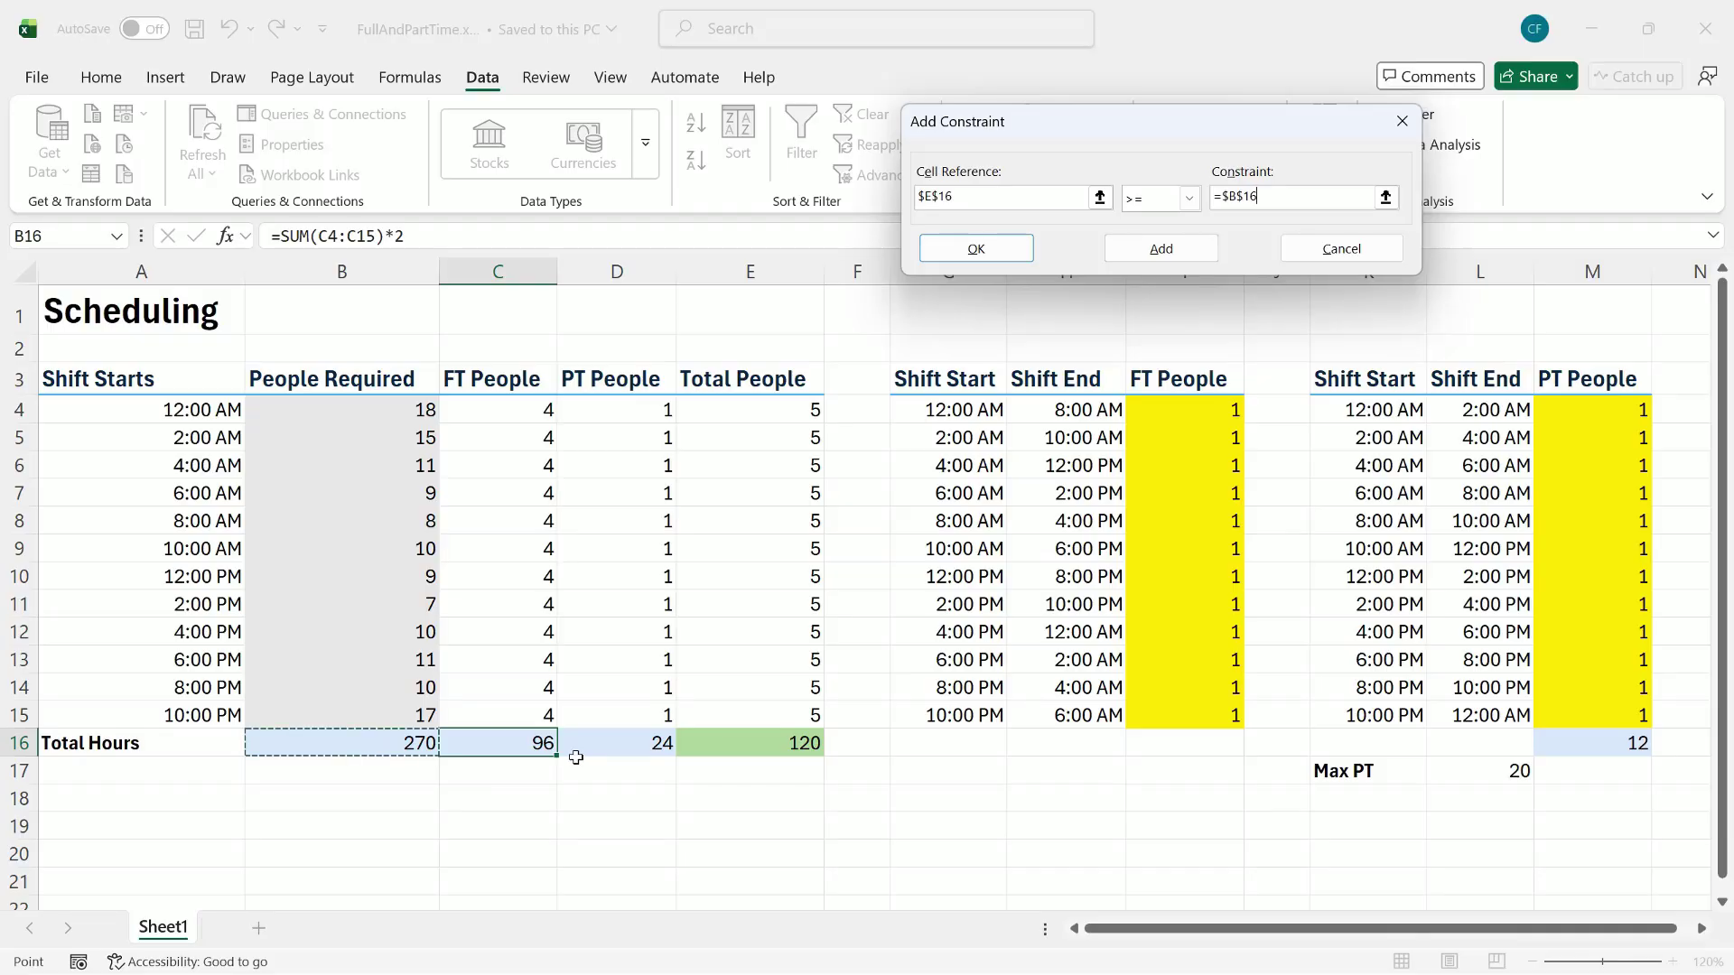
click(1161, 249)
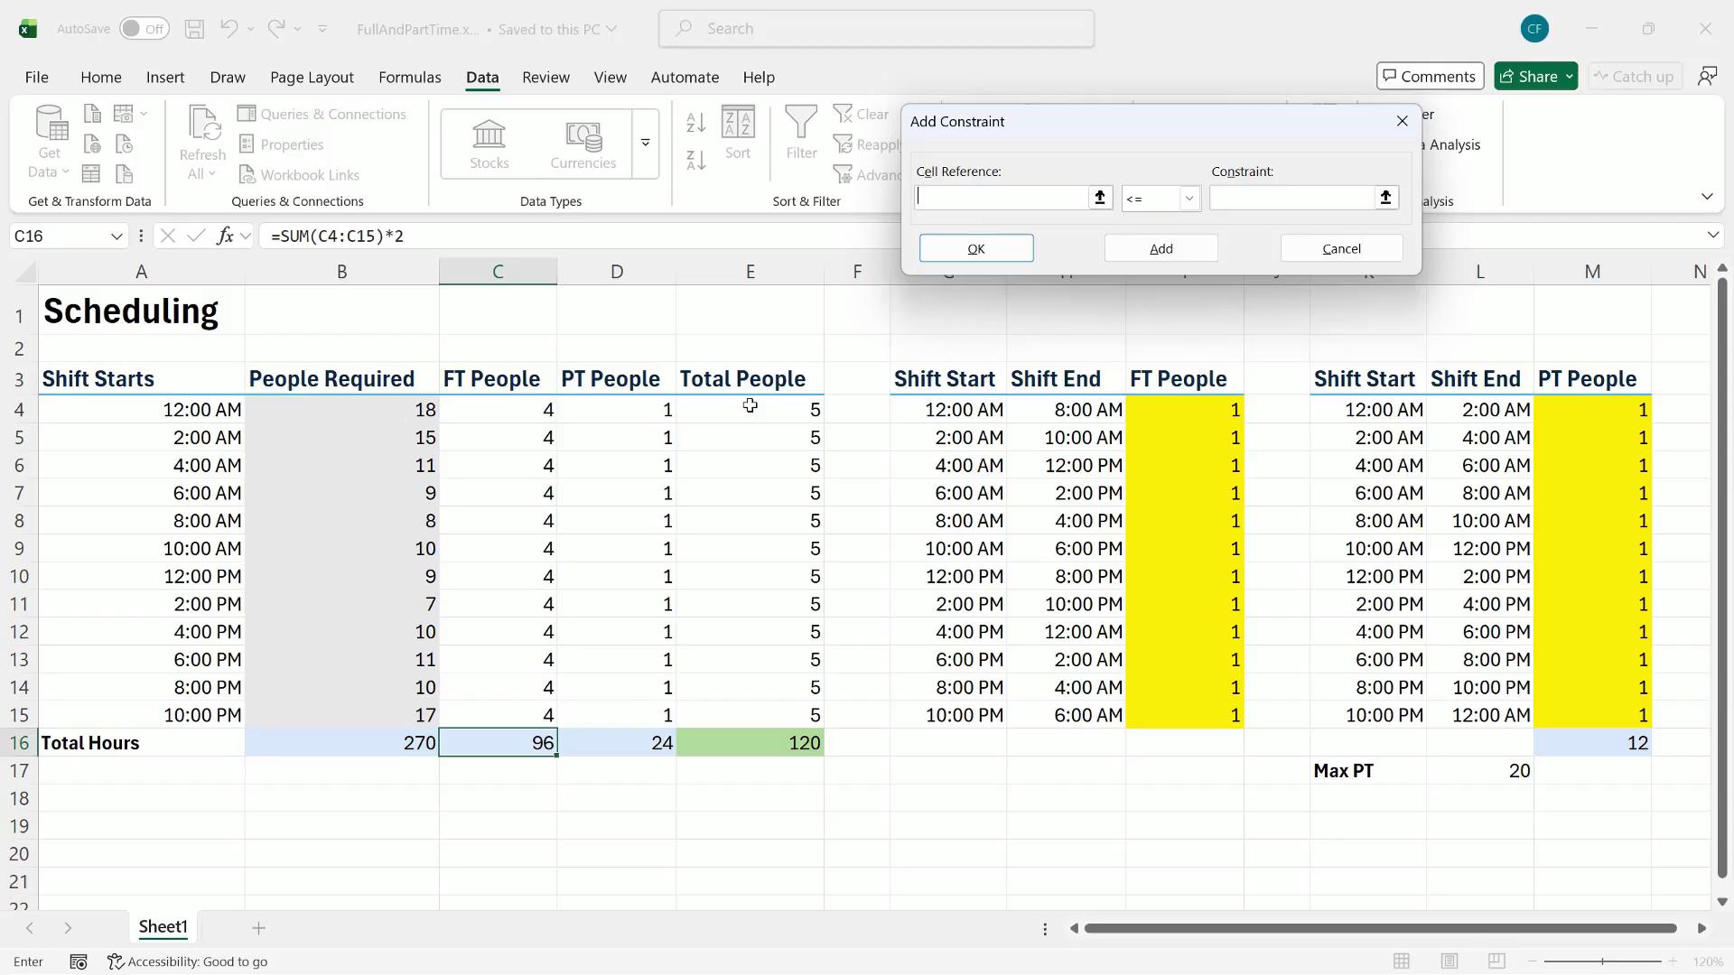
Step: Add a constraint that the Total People range E4:E15 is >= the People Required range B4:B15
drag(751, 408, 745, 713)
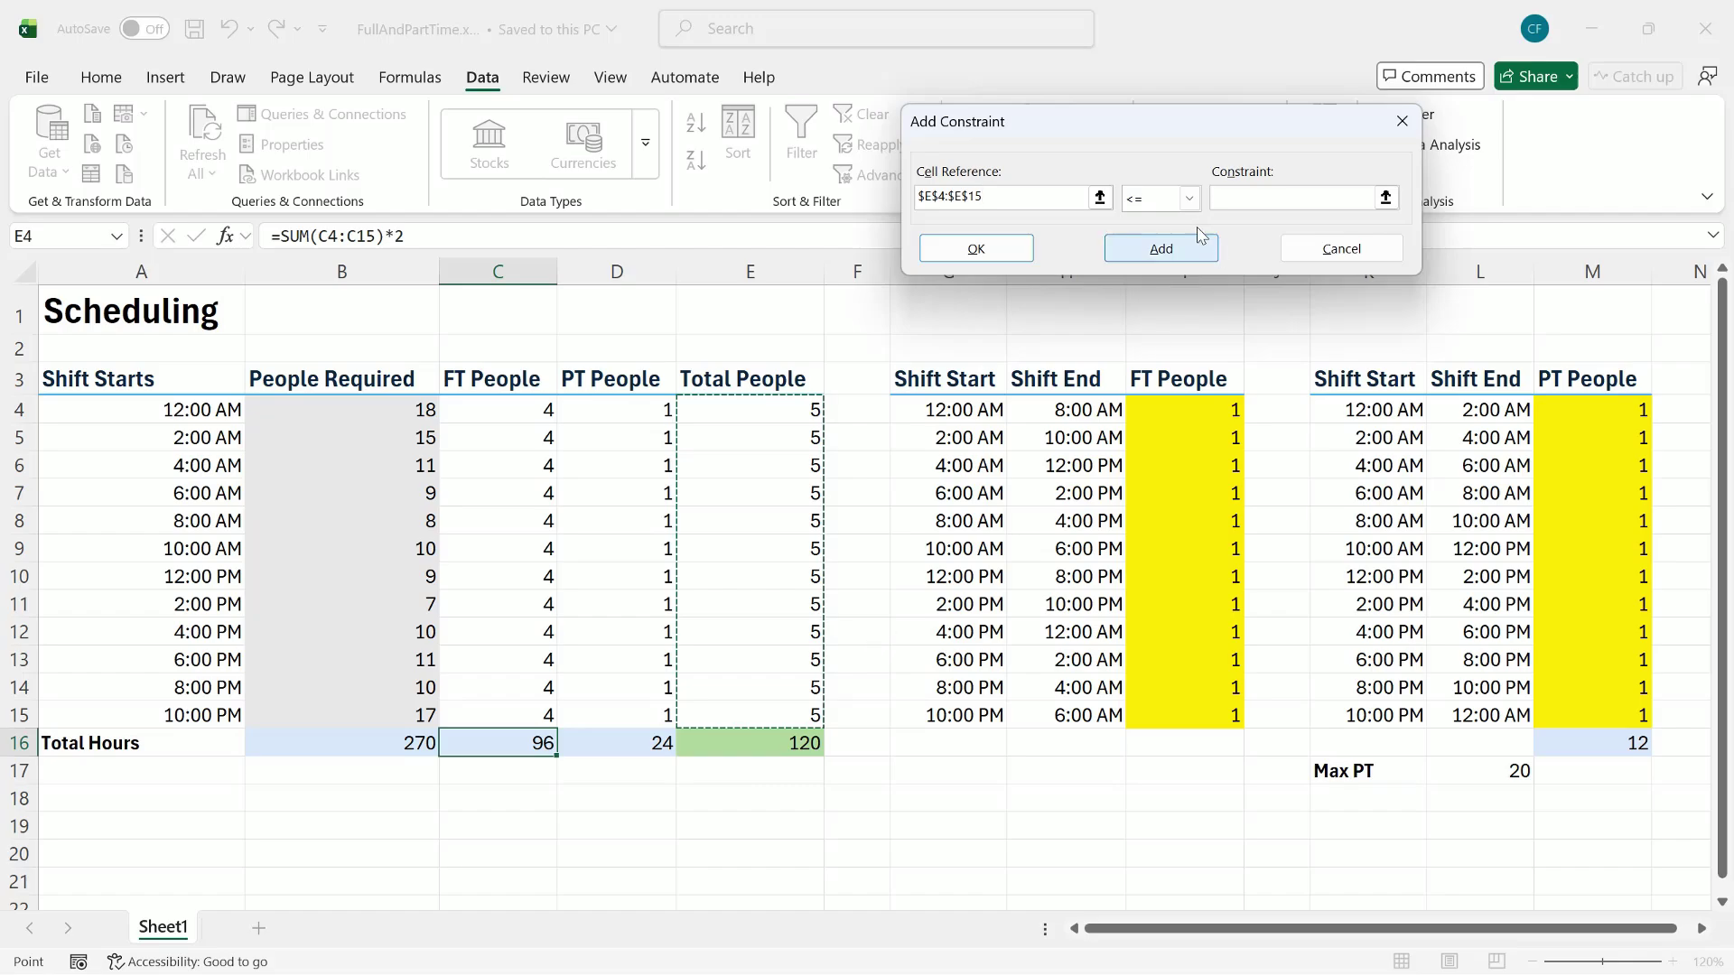
click(1186, 199)
click(1156, 256)
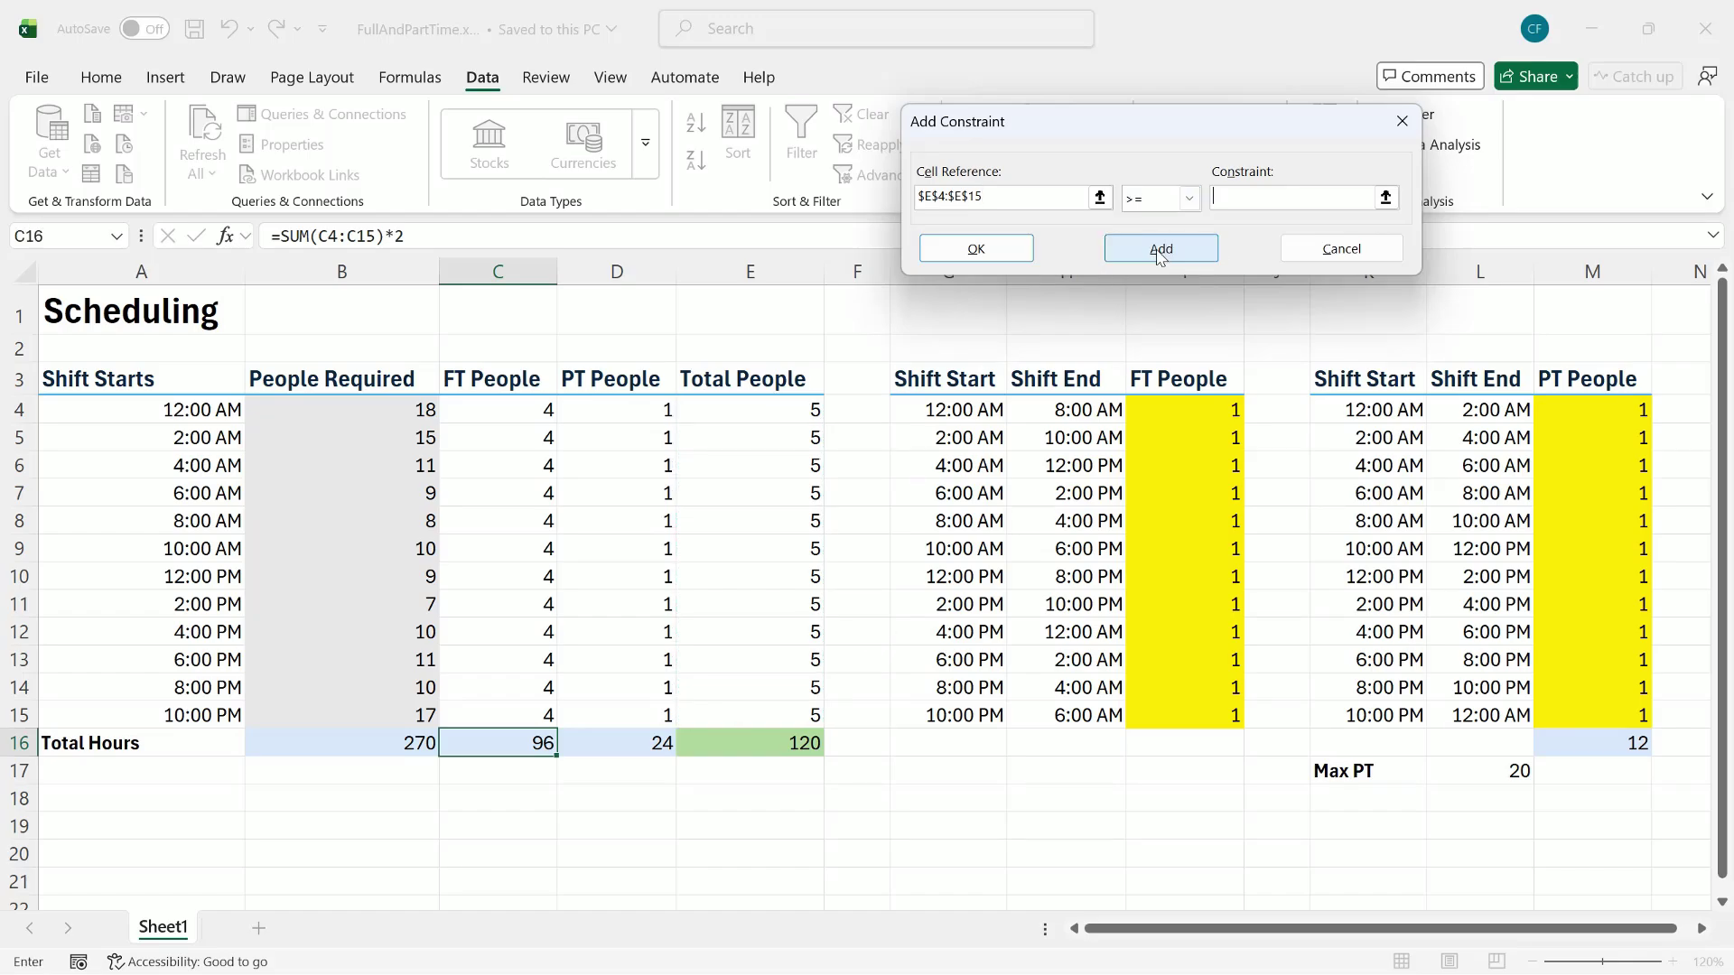
drag(408, 409, 406, 710)
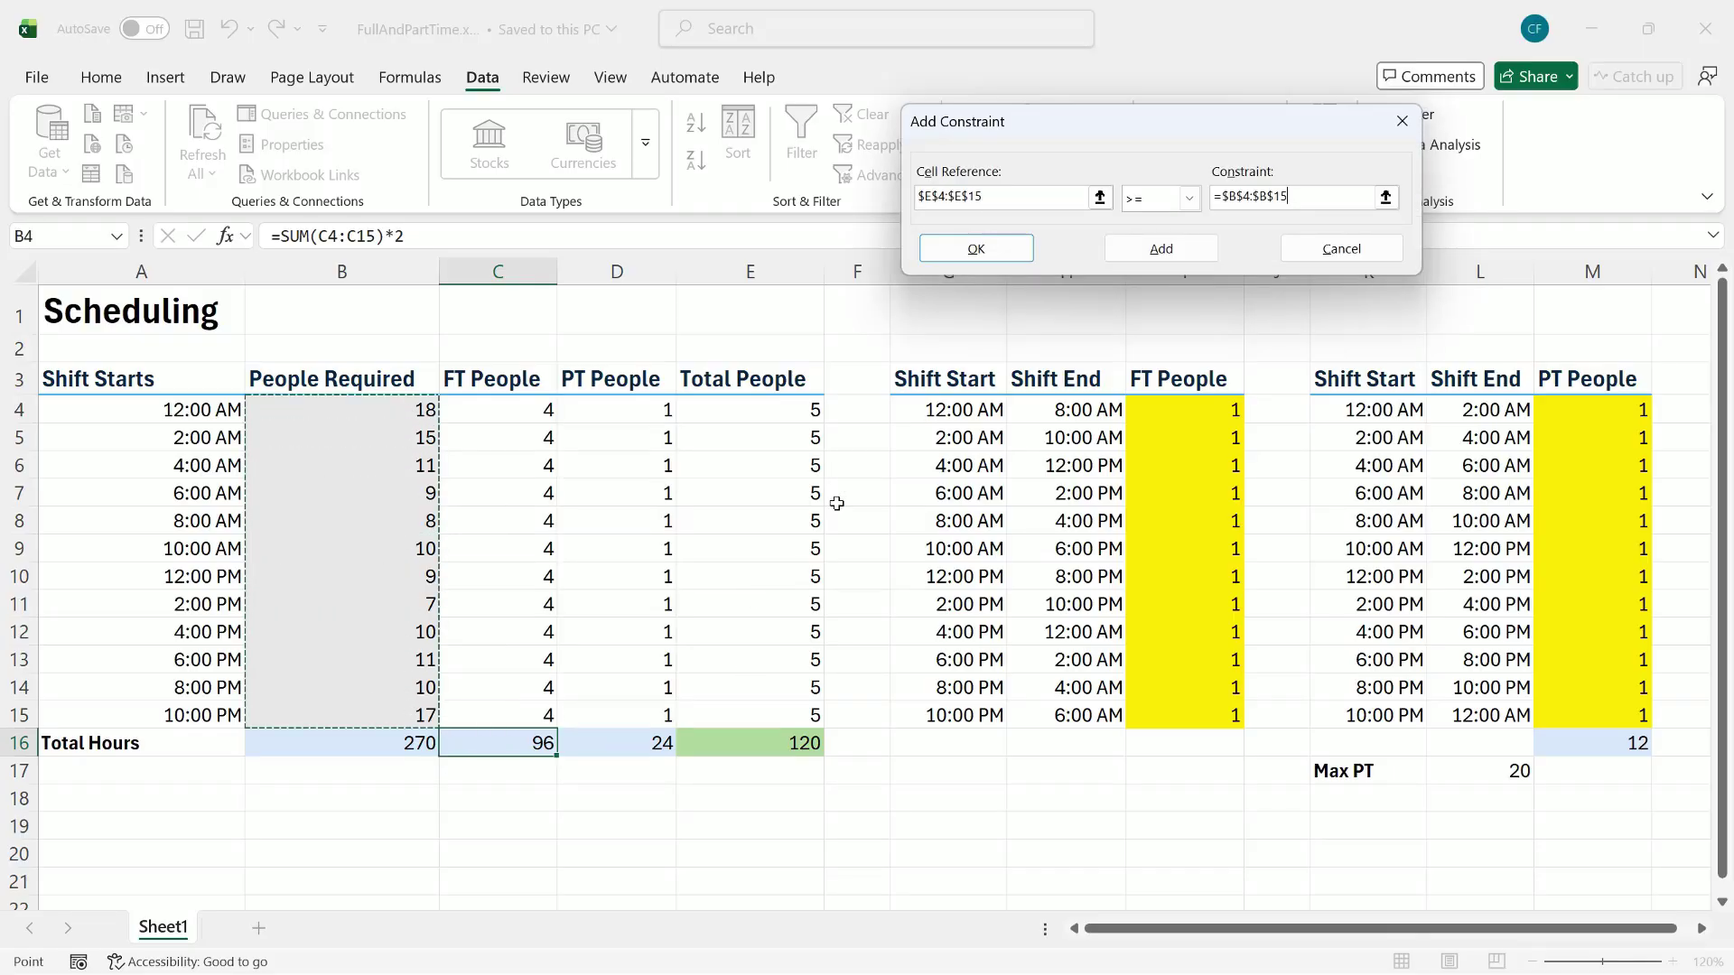
click(1151, 253)
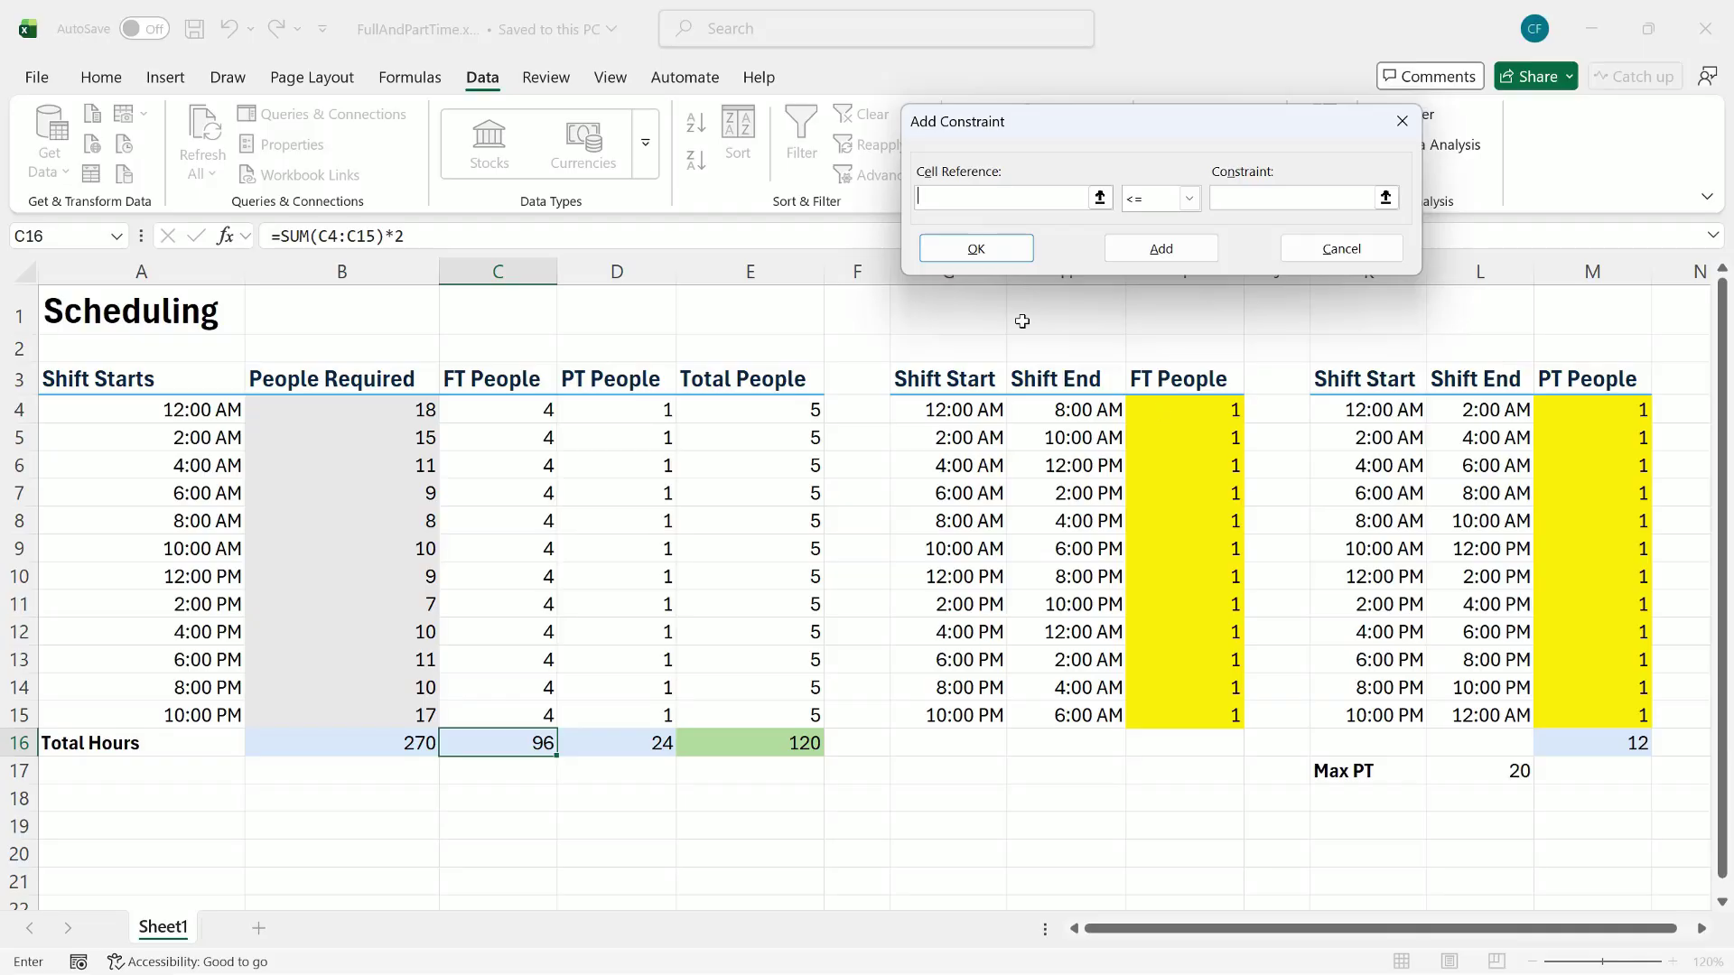
Step: Add a constraint that the full-time people per shift in I4:I15 are integers
click(1155, 406)
drag(1155, 407, 1178, 712)
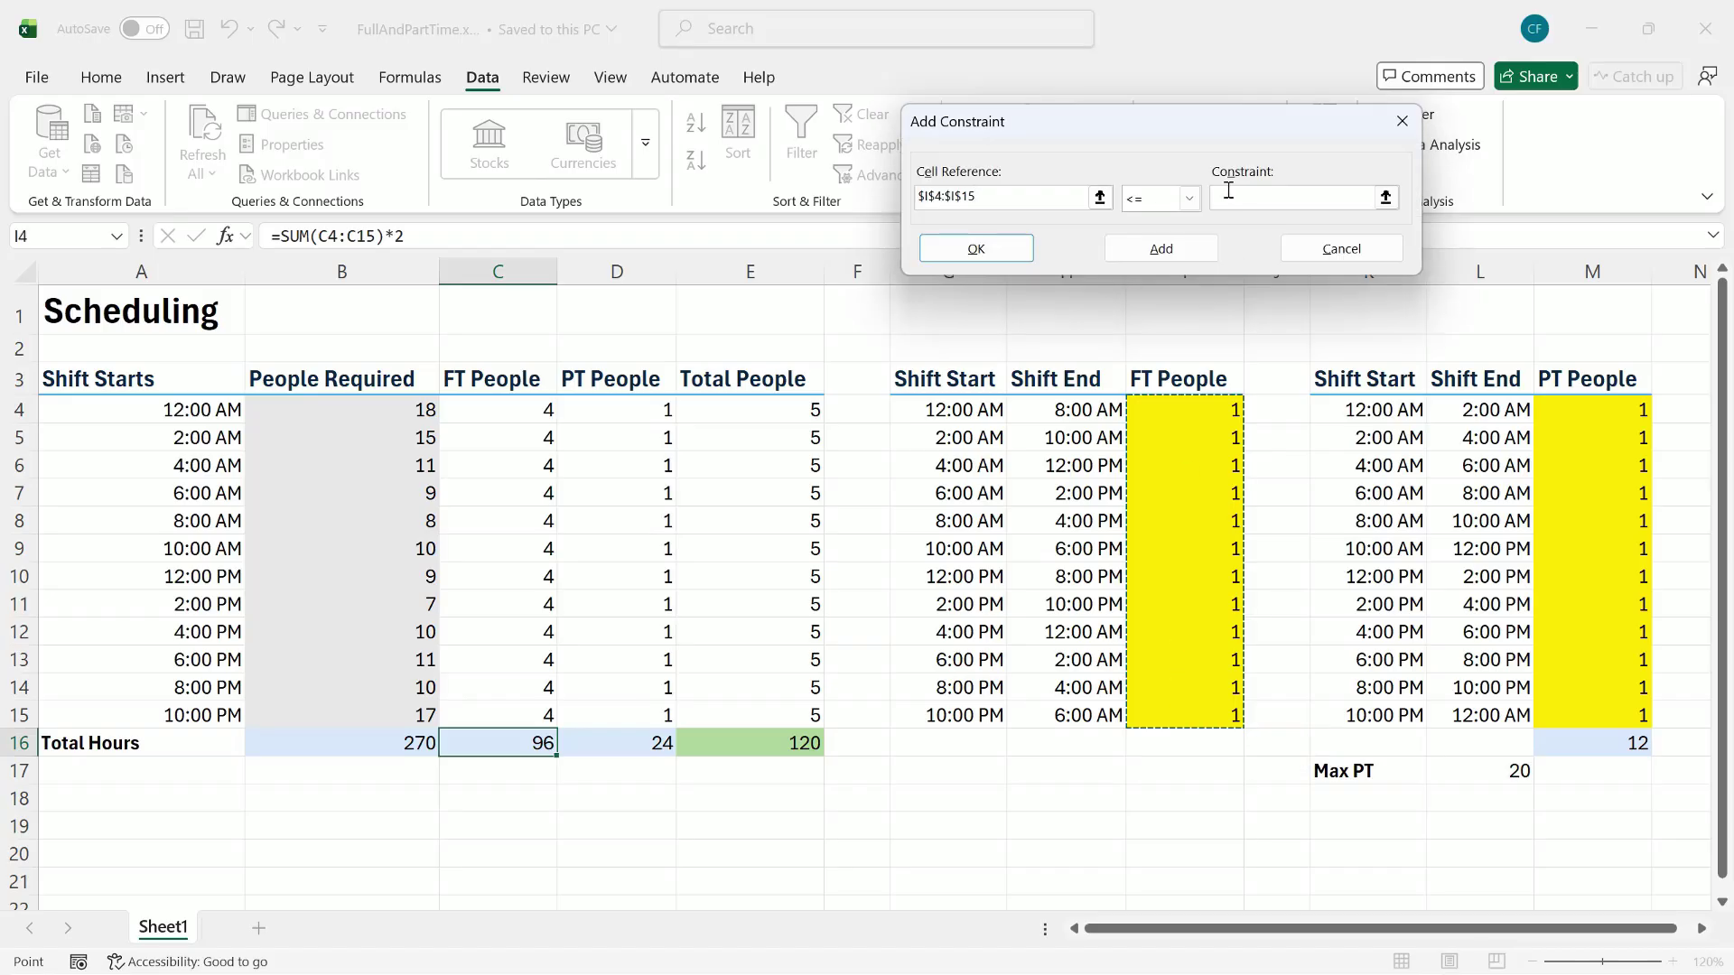
click(1189, 198)
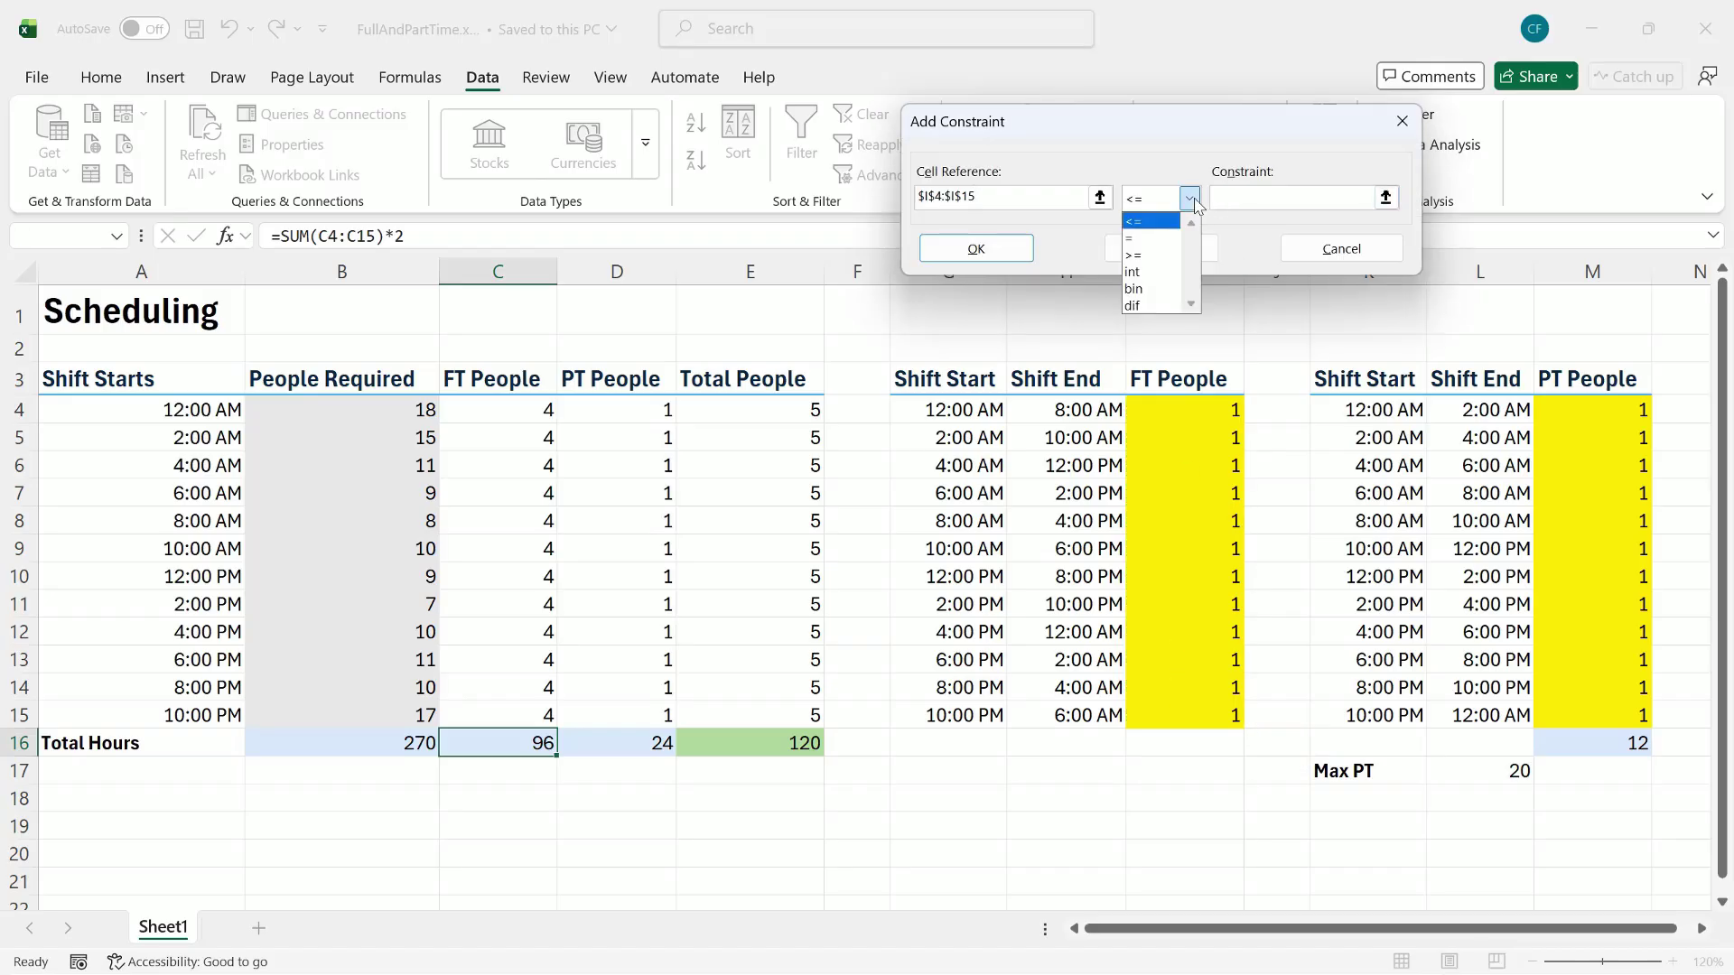
click(1147, 272)
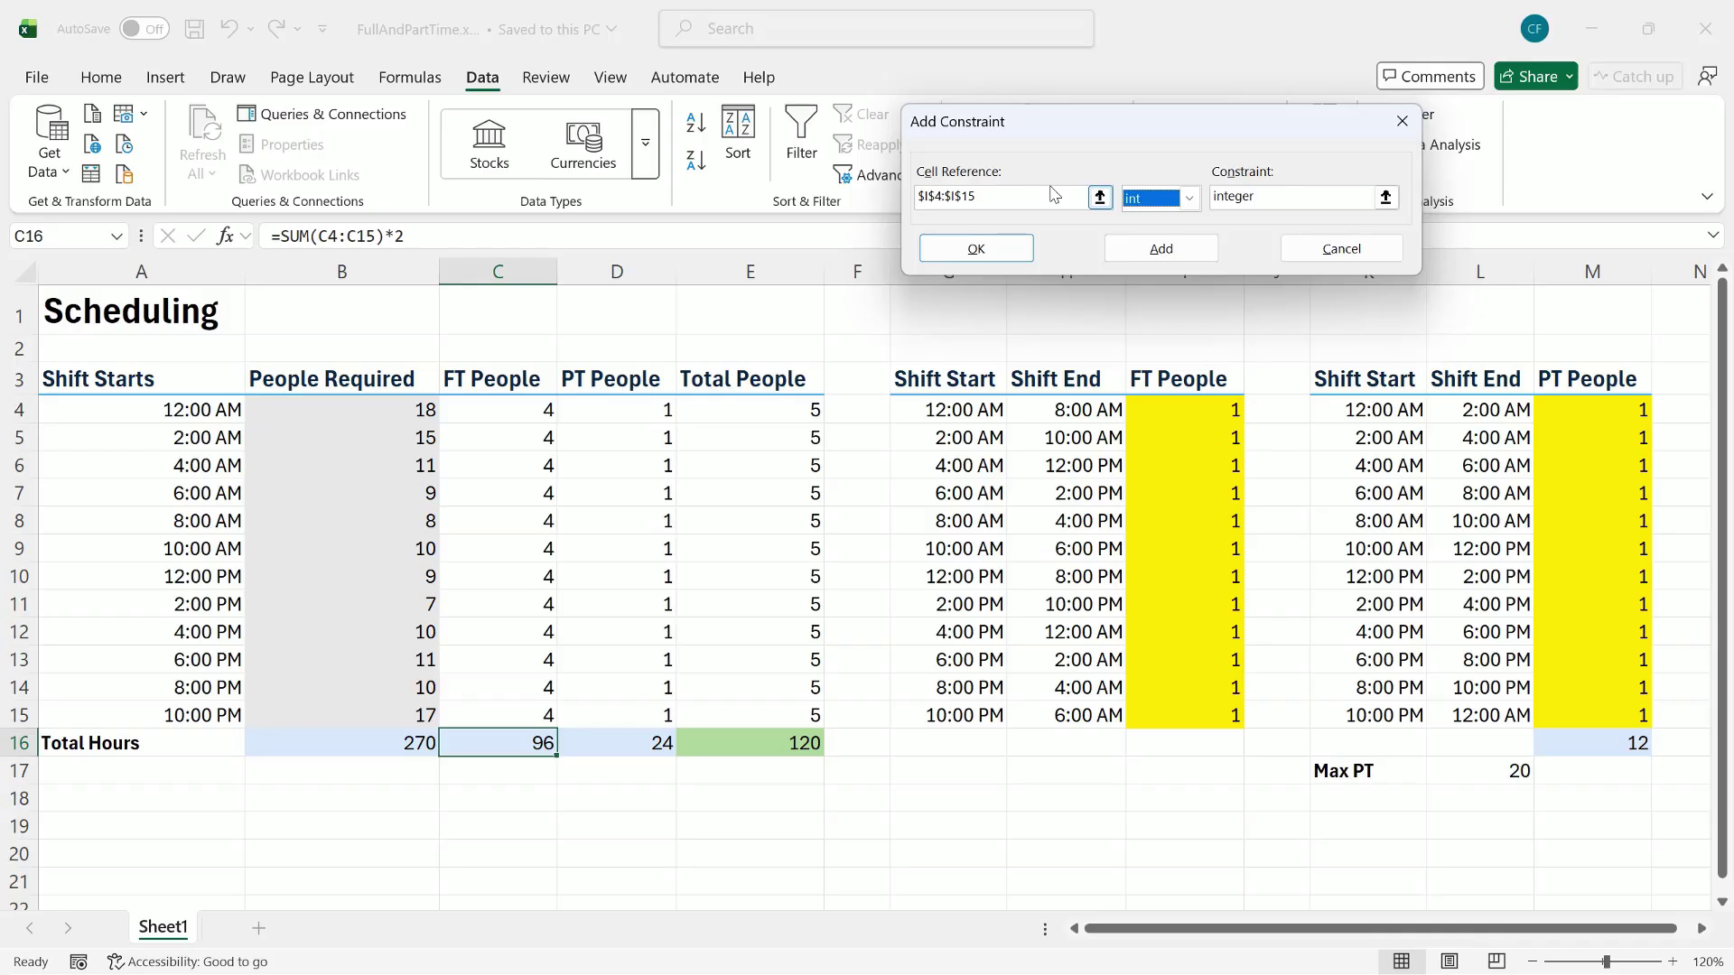
click(1161, 249)
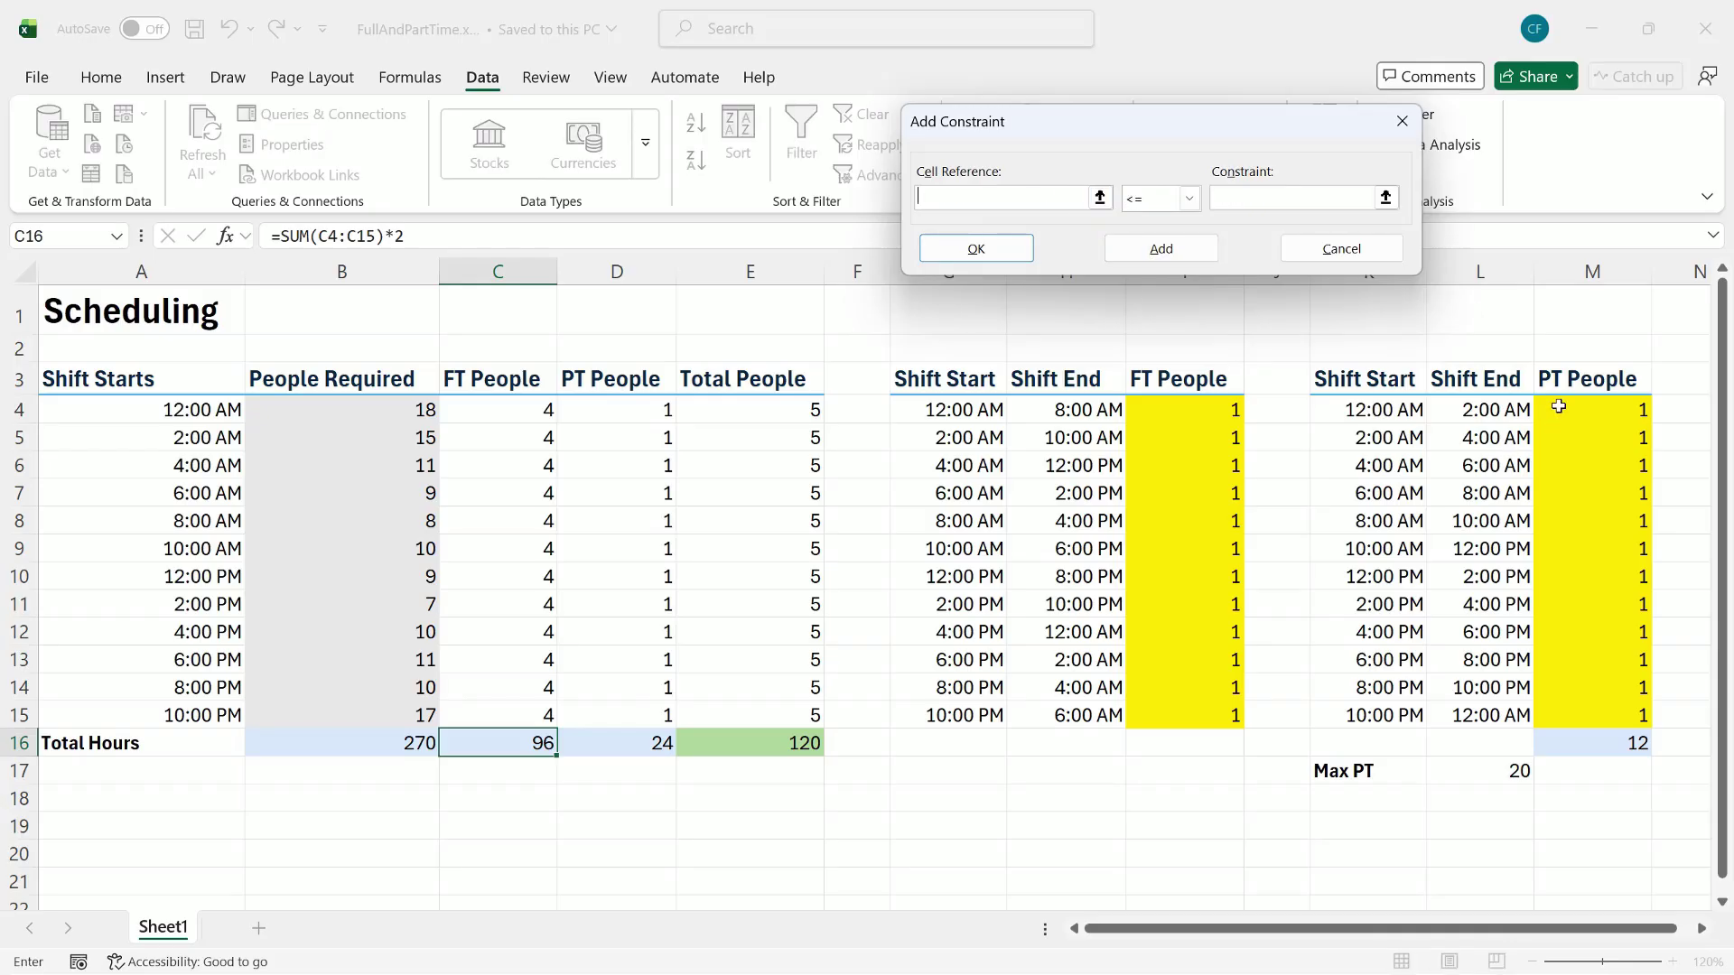
Step: Add a constraint that the part-time people per shift in M4:M15 are integers
drag(1558, 406, 1562, 718)
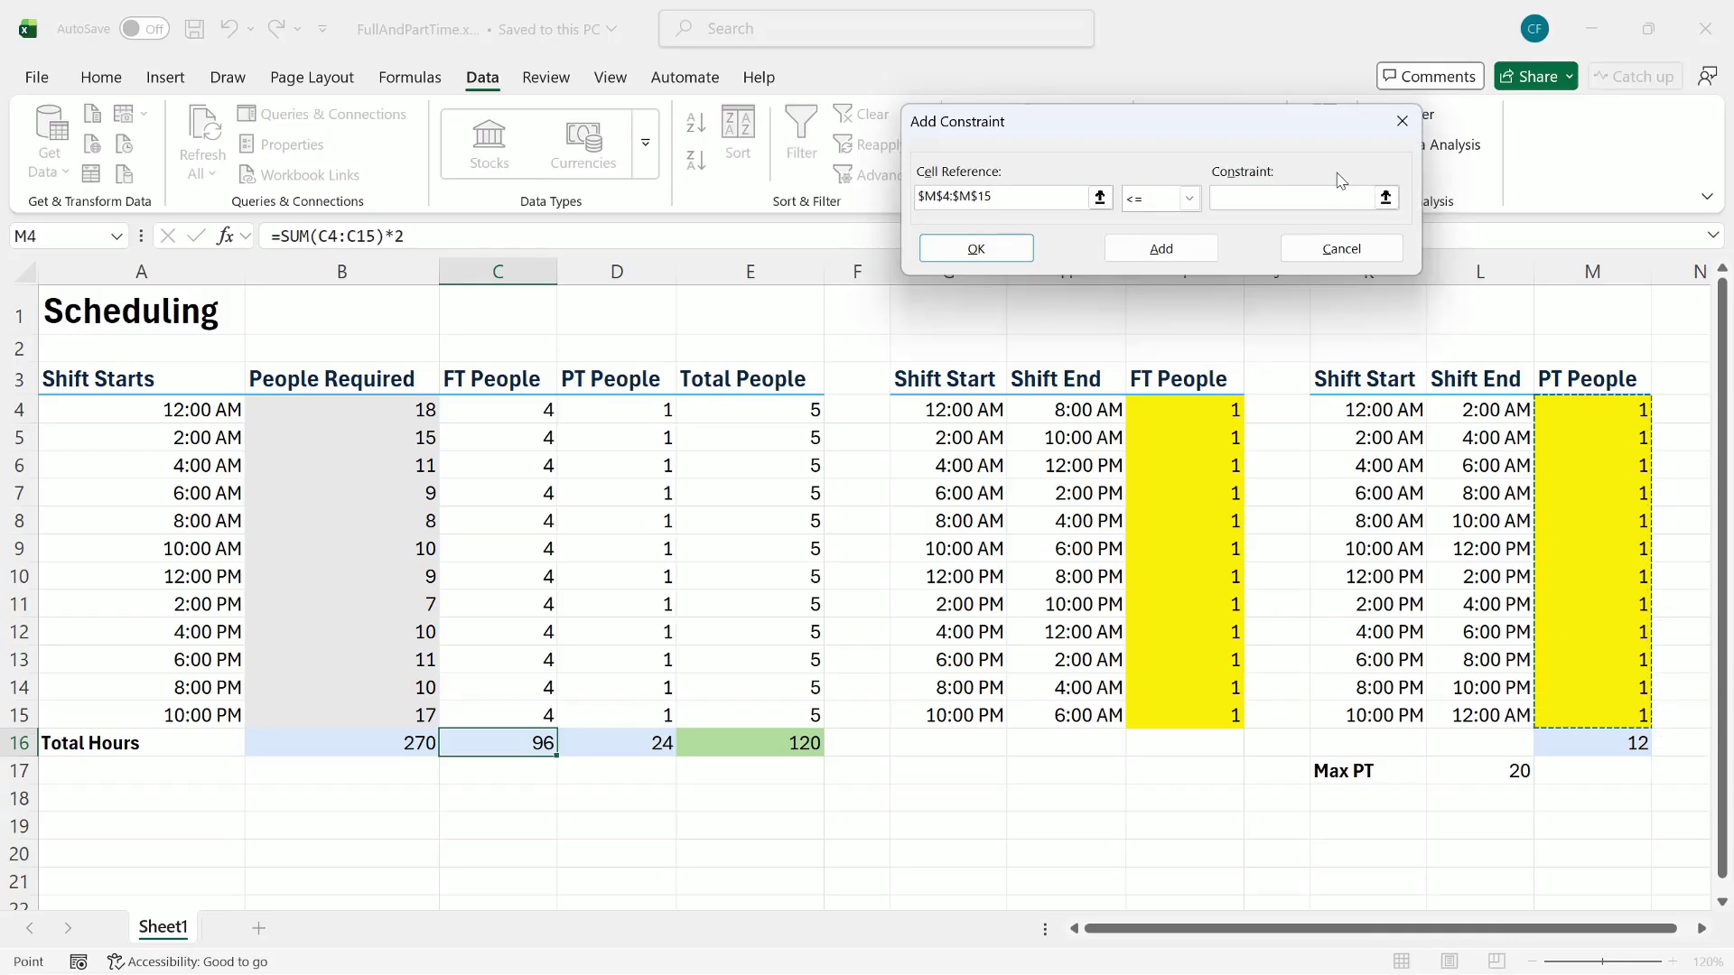
click(1189, 197)
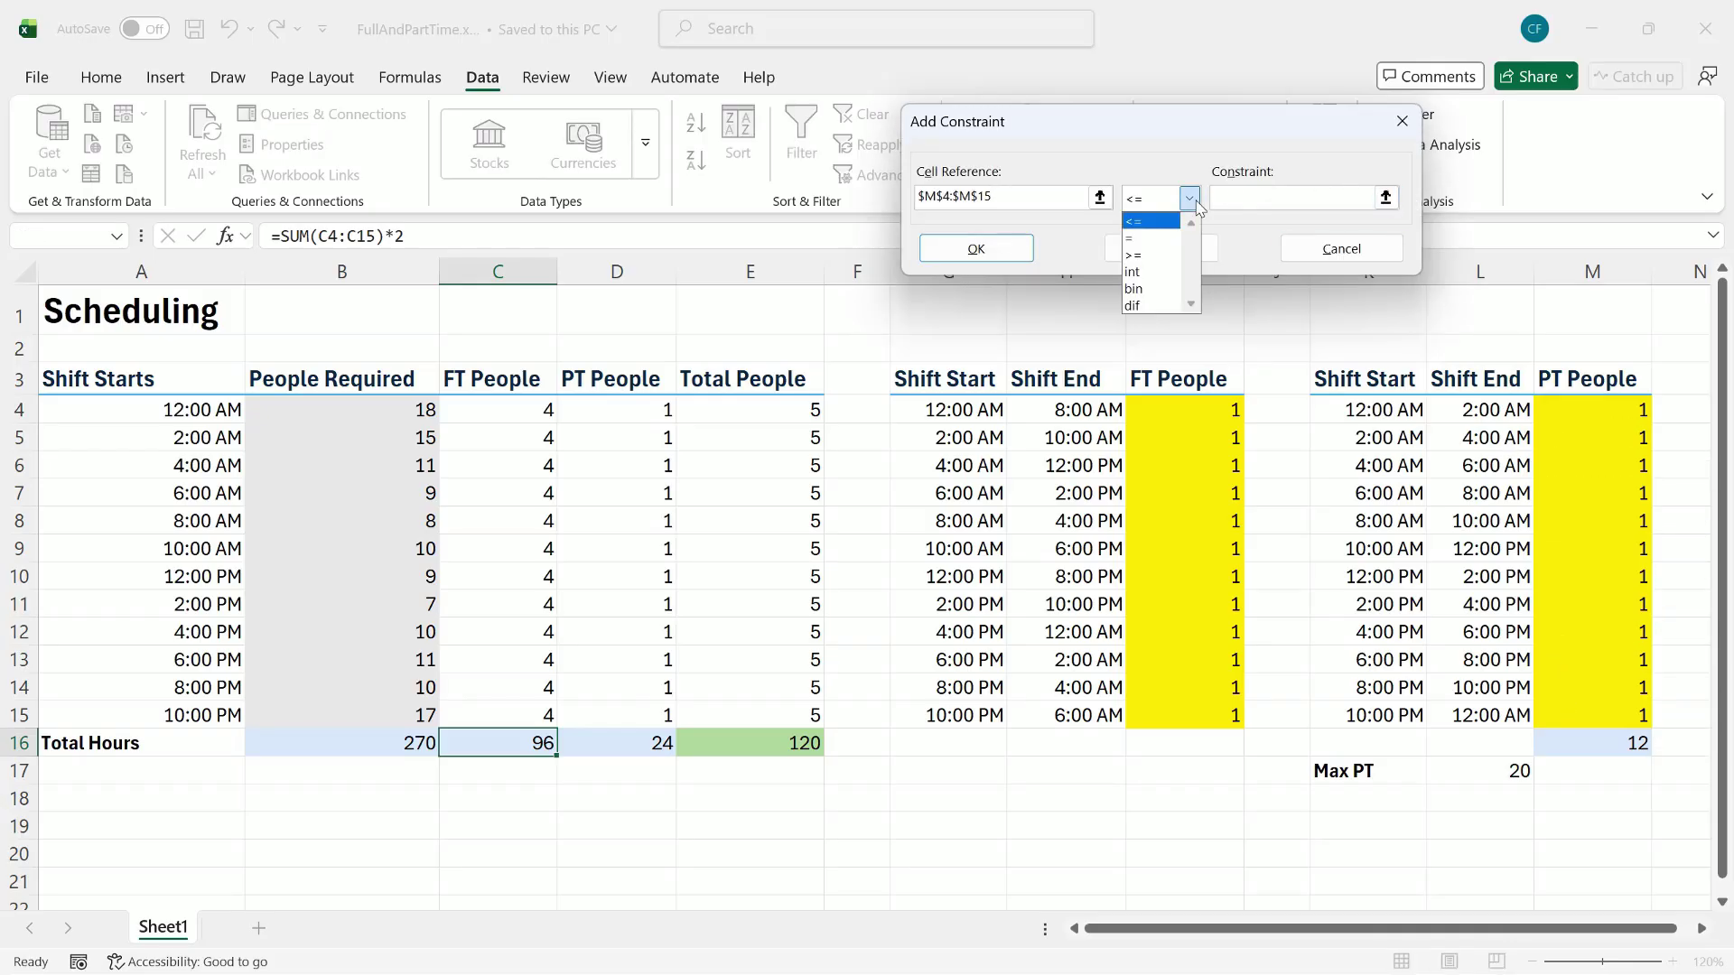
click(1164, 272)
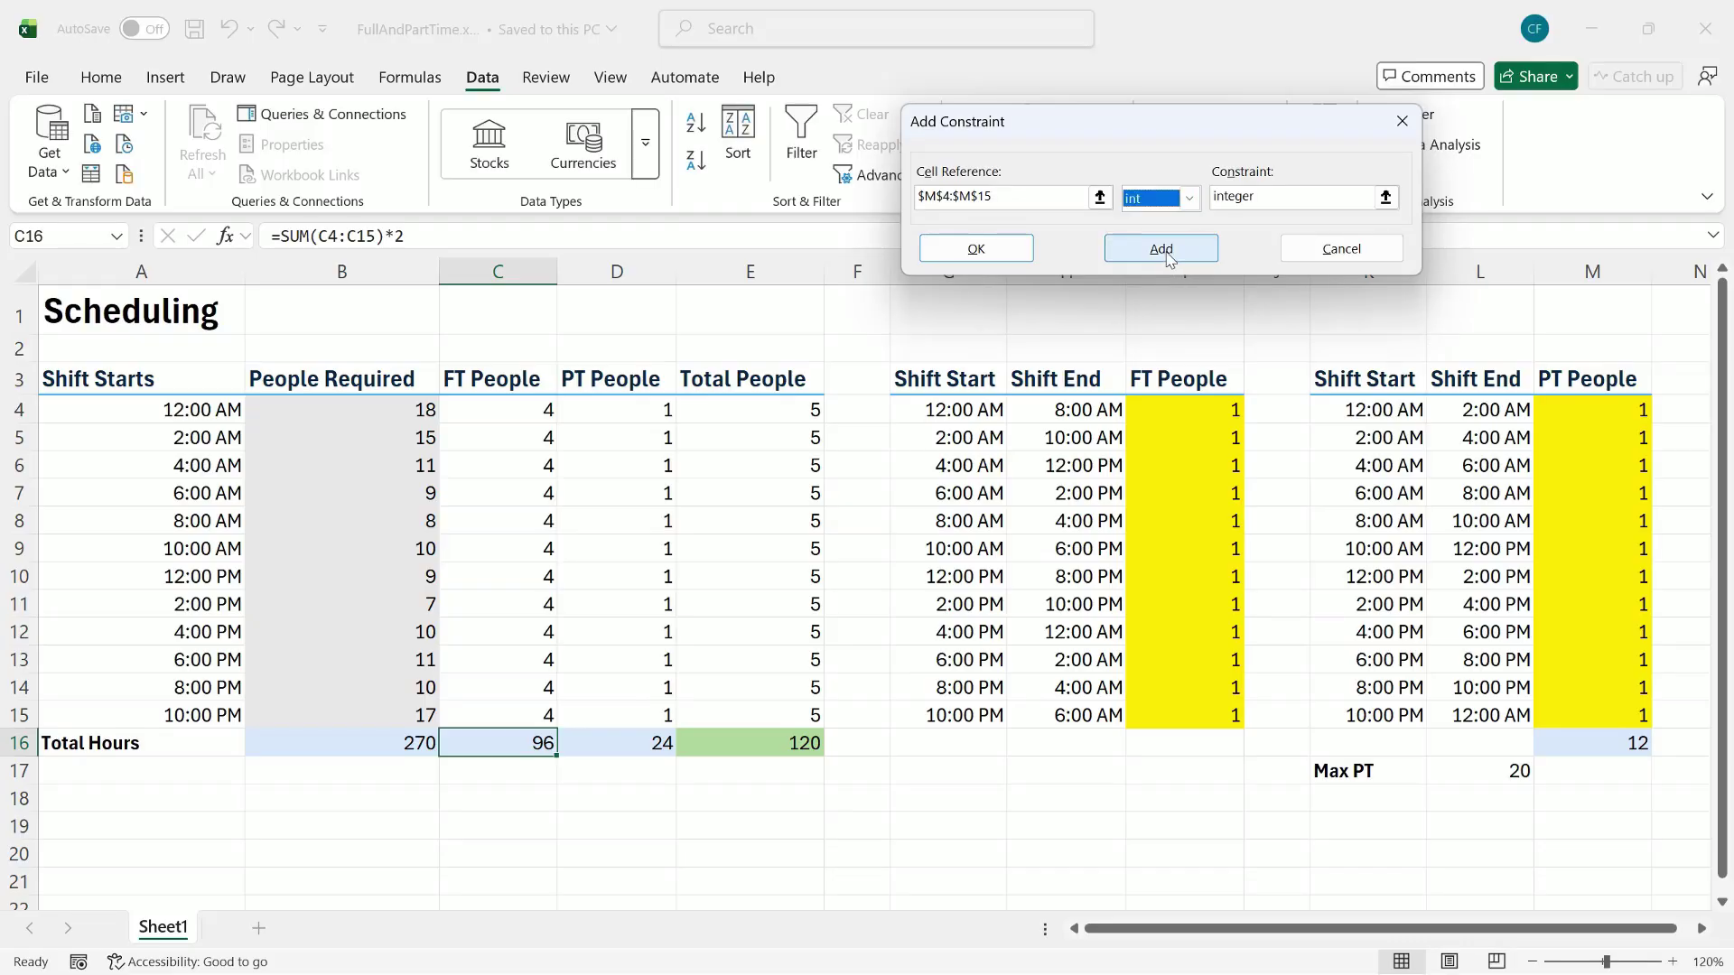
click(1165, 249)
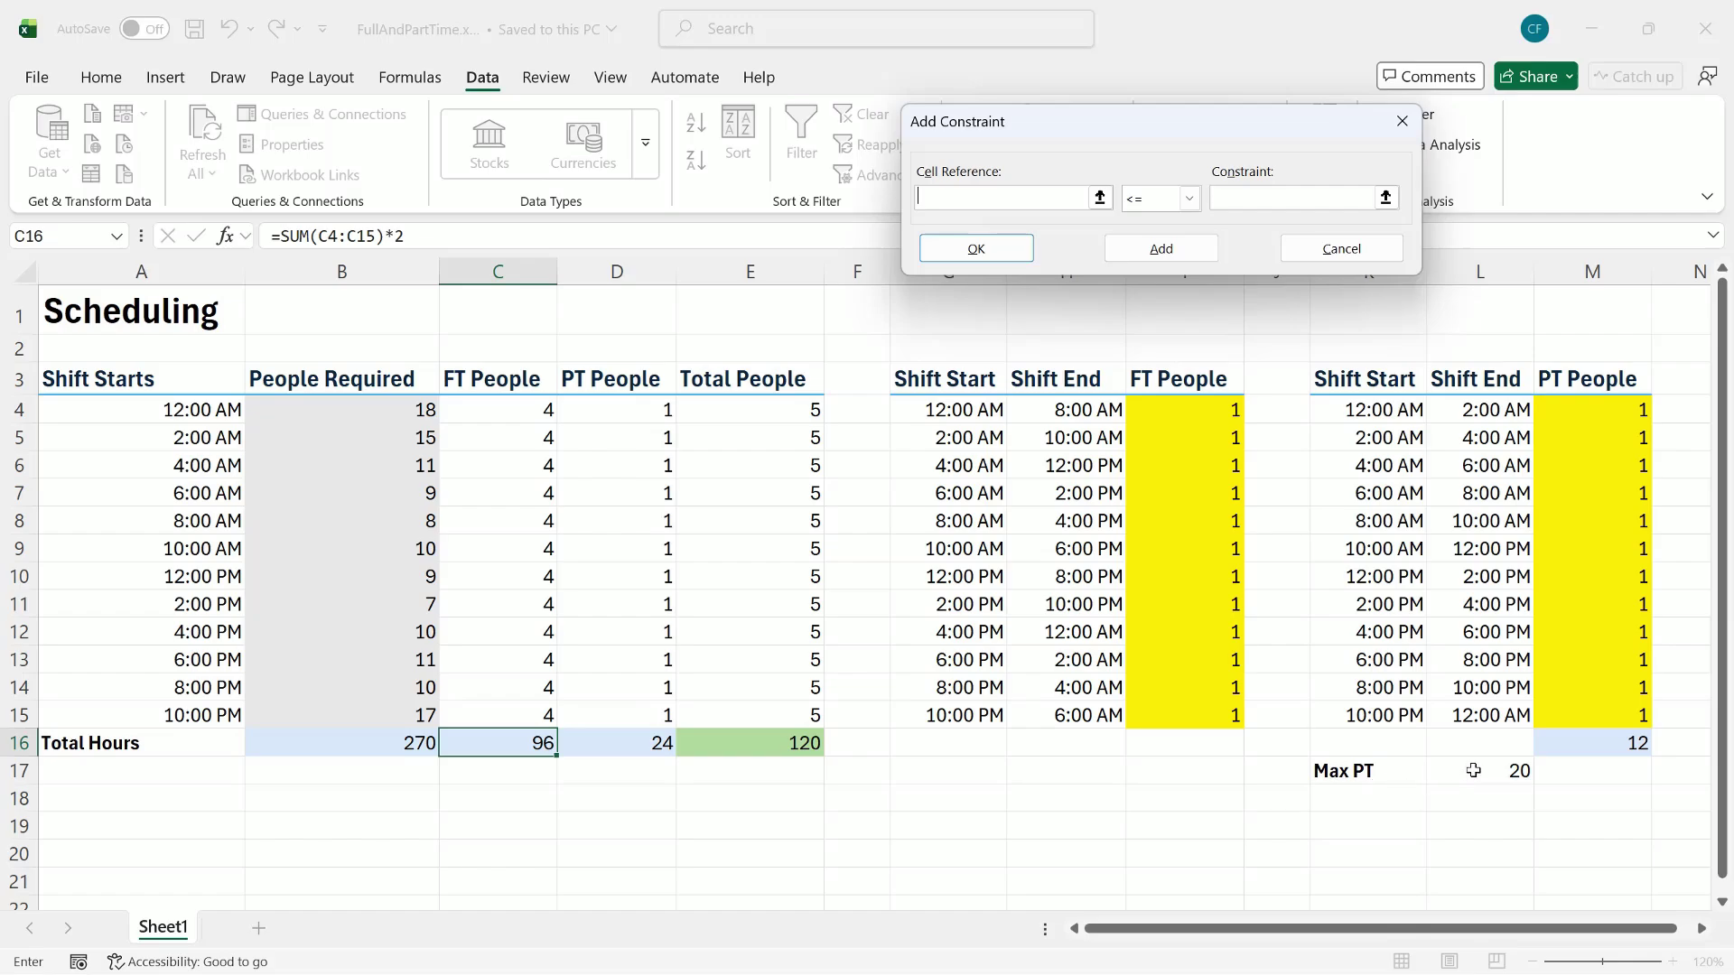
Step: Add a final constraint that the part-time total in M16 is <= the Max PT value in L17, and return to the Solver parameters
click(1570, 743)
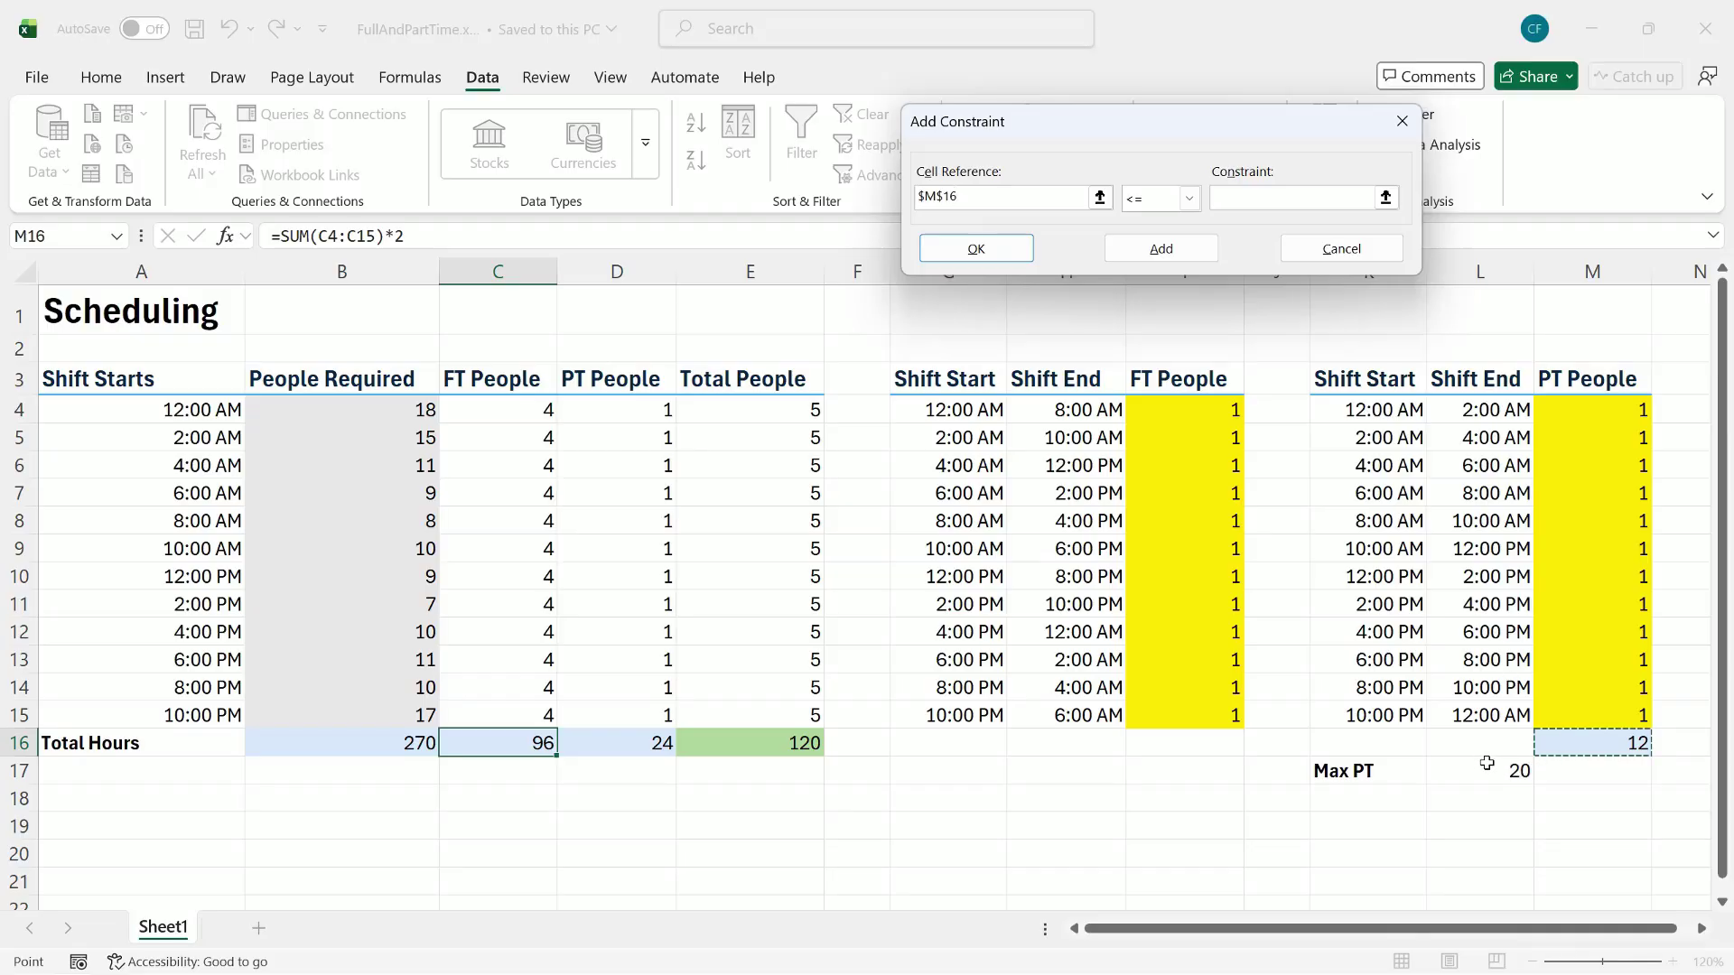
click(1250, 197)
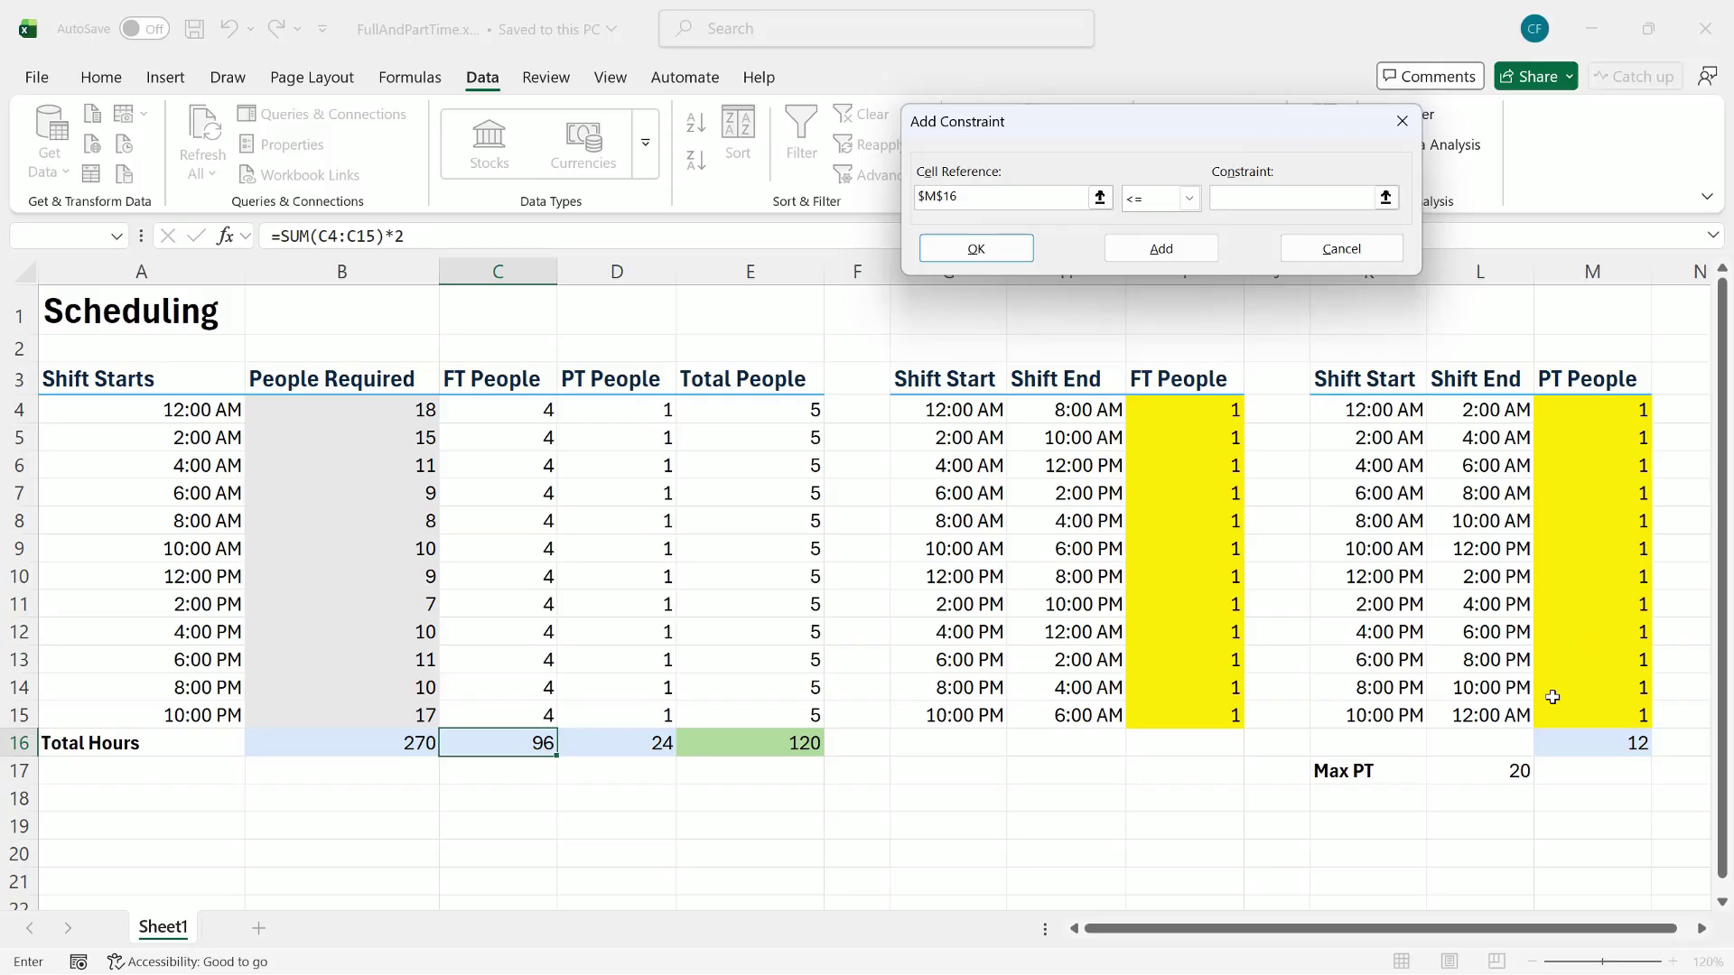
click(1508, 767)
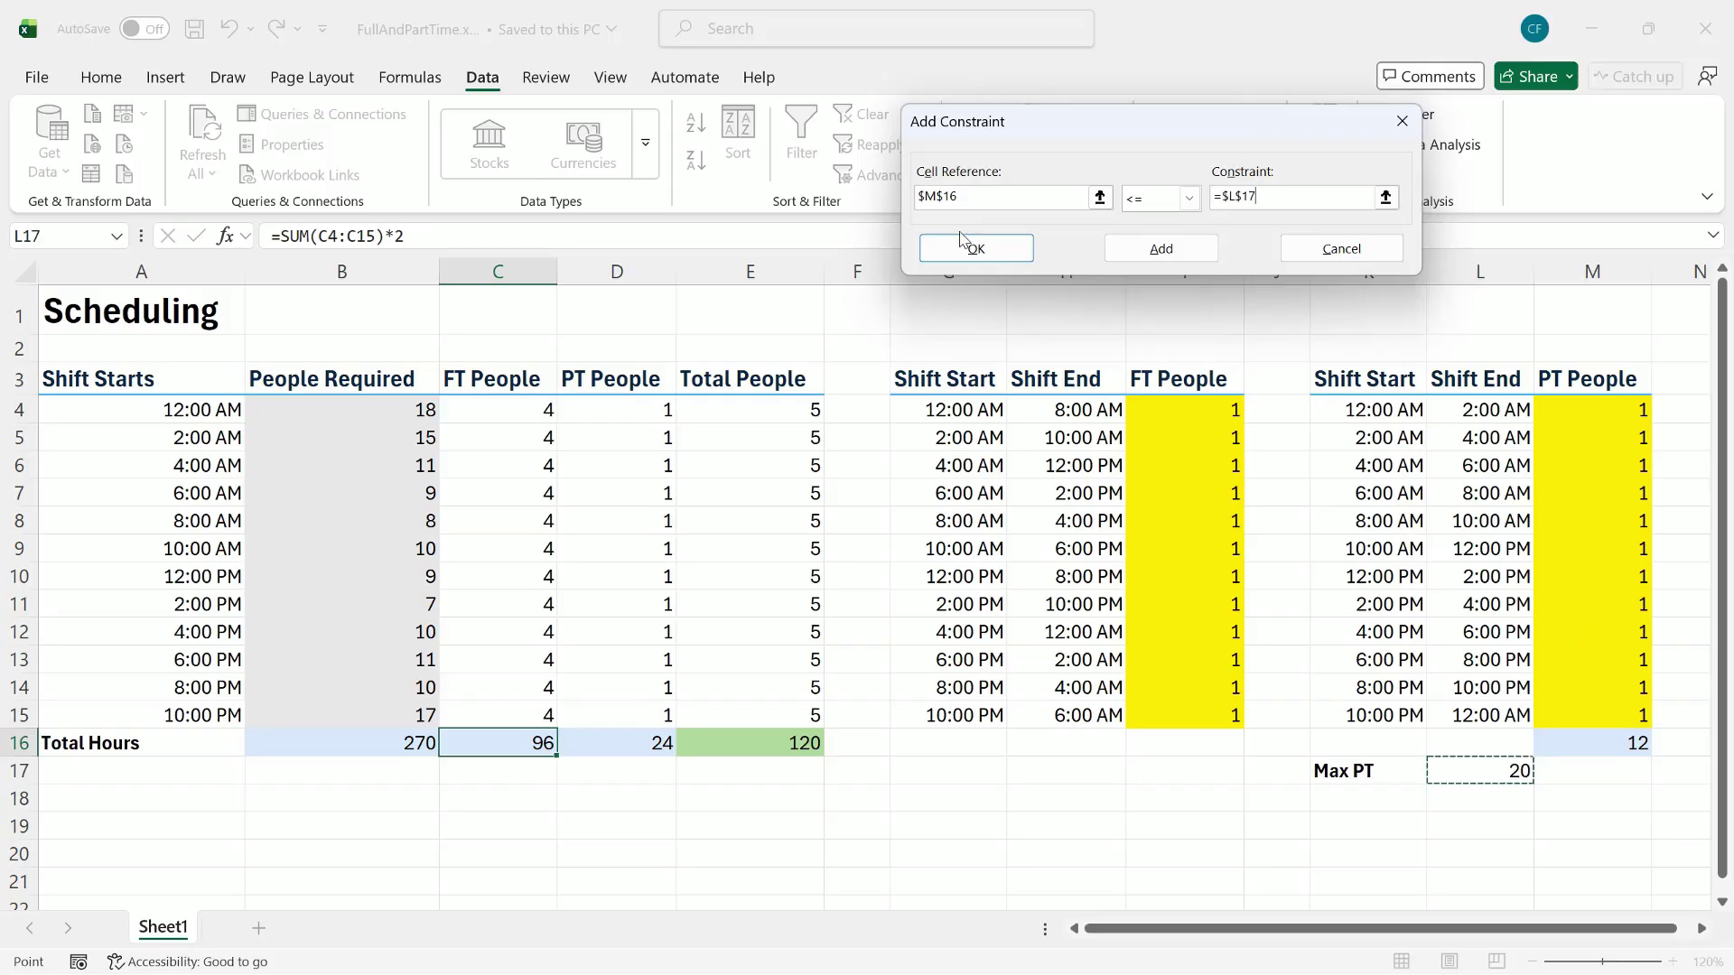
click(969, 250)
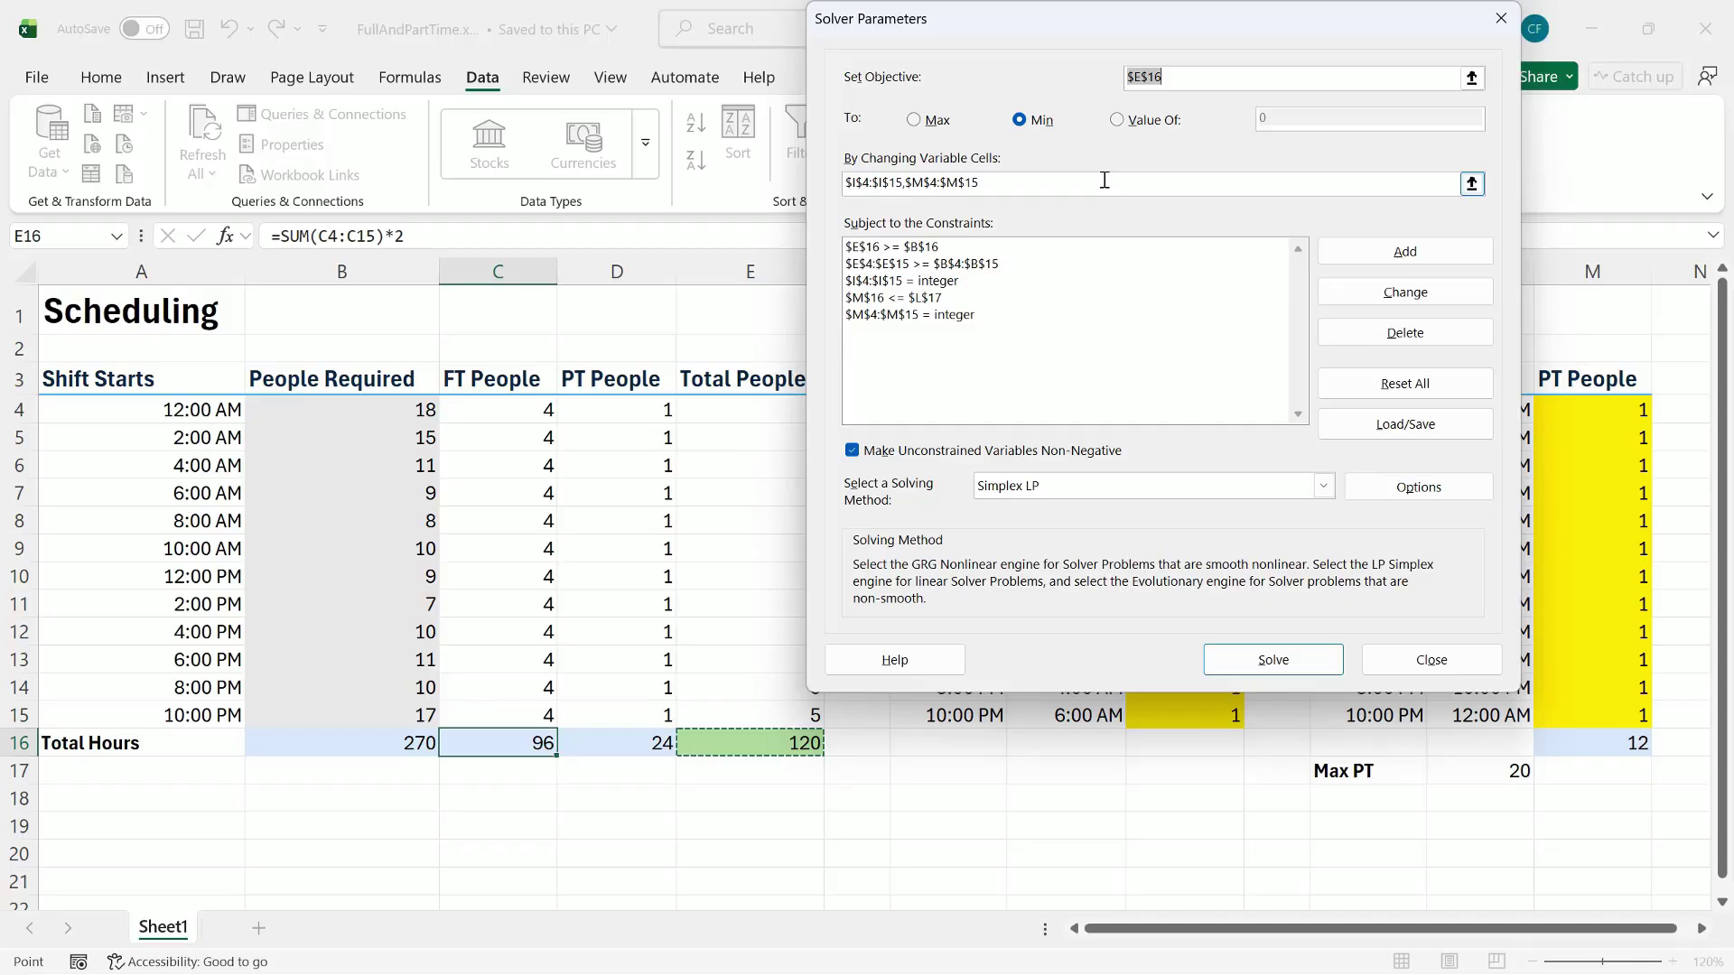
Step: Solve the scheduling model and keep the Solver solution in the worksheet
click(1274, 659)
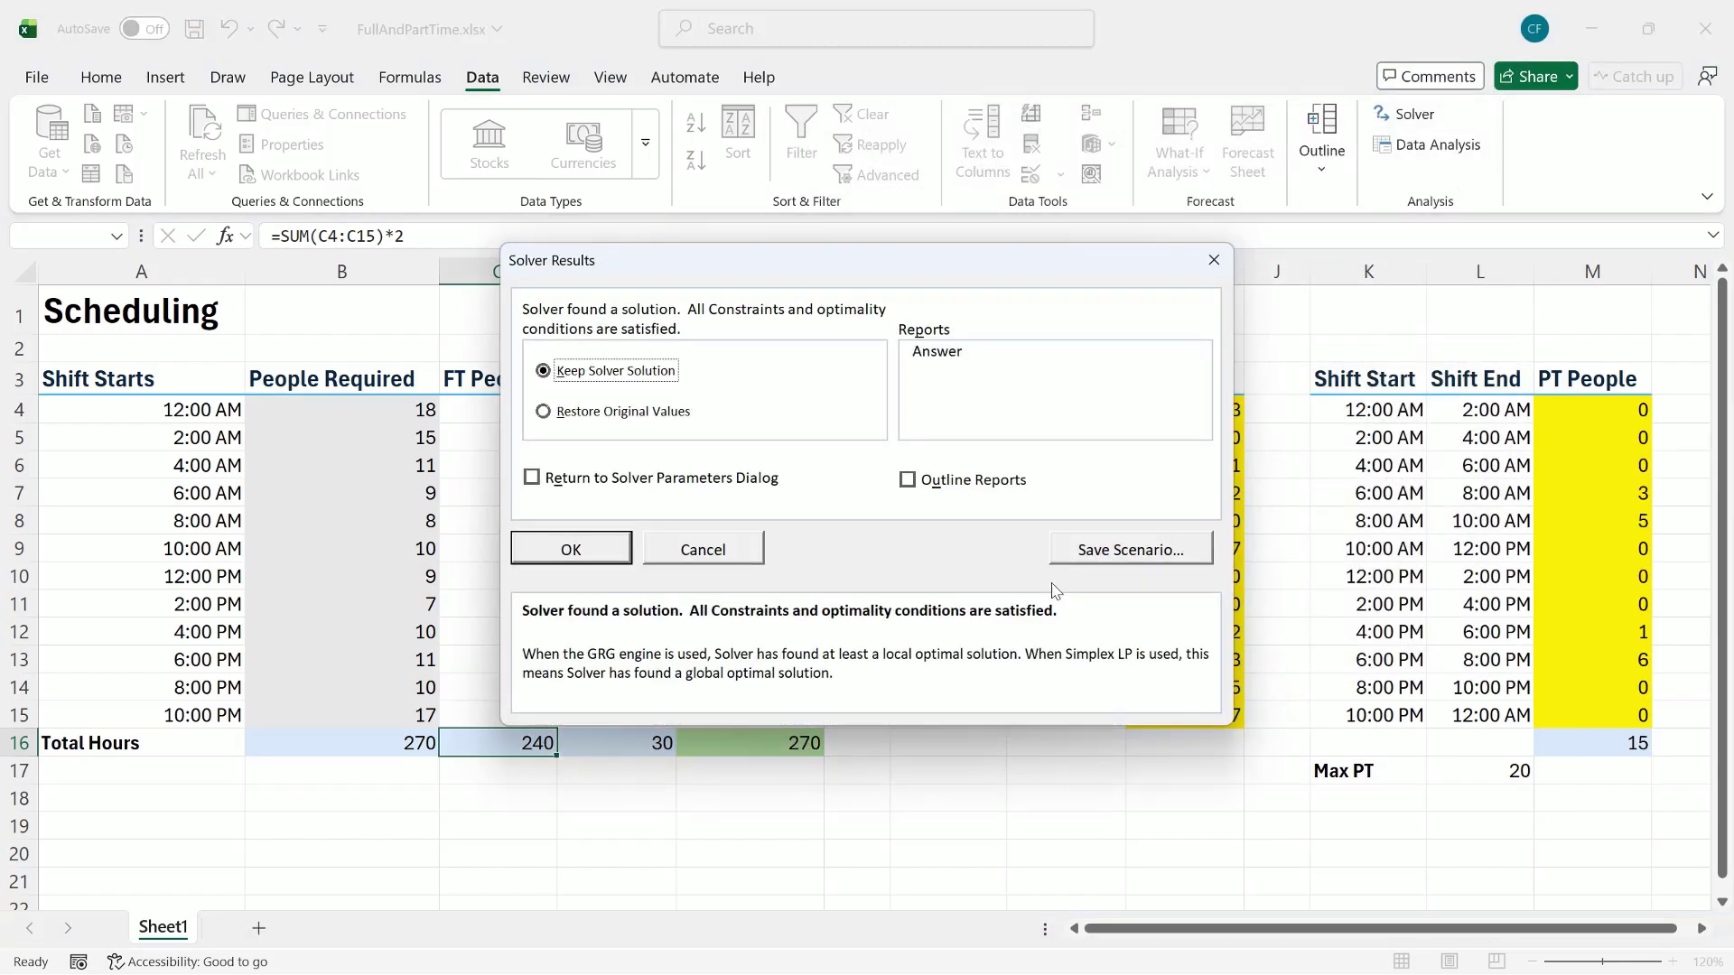
click(564, 549)
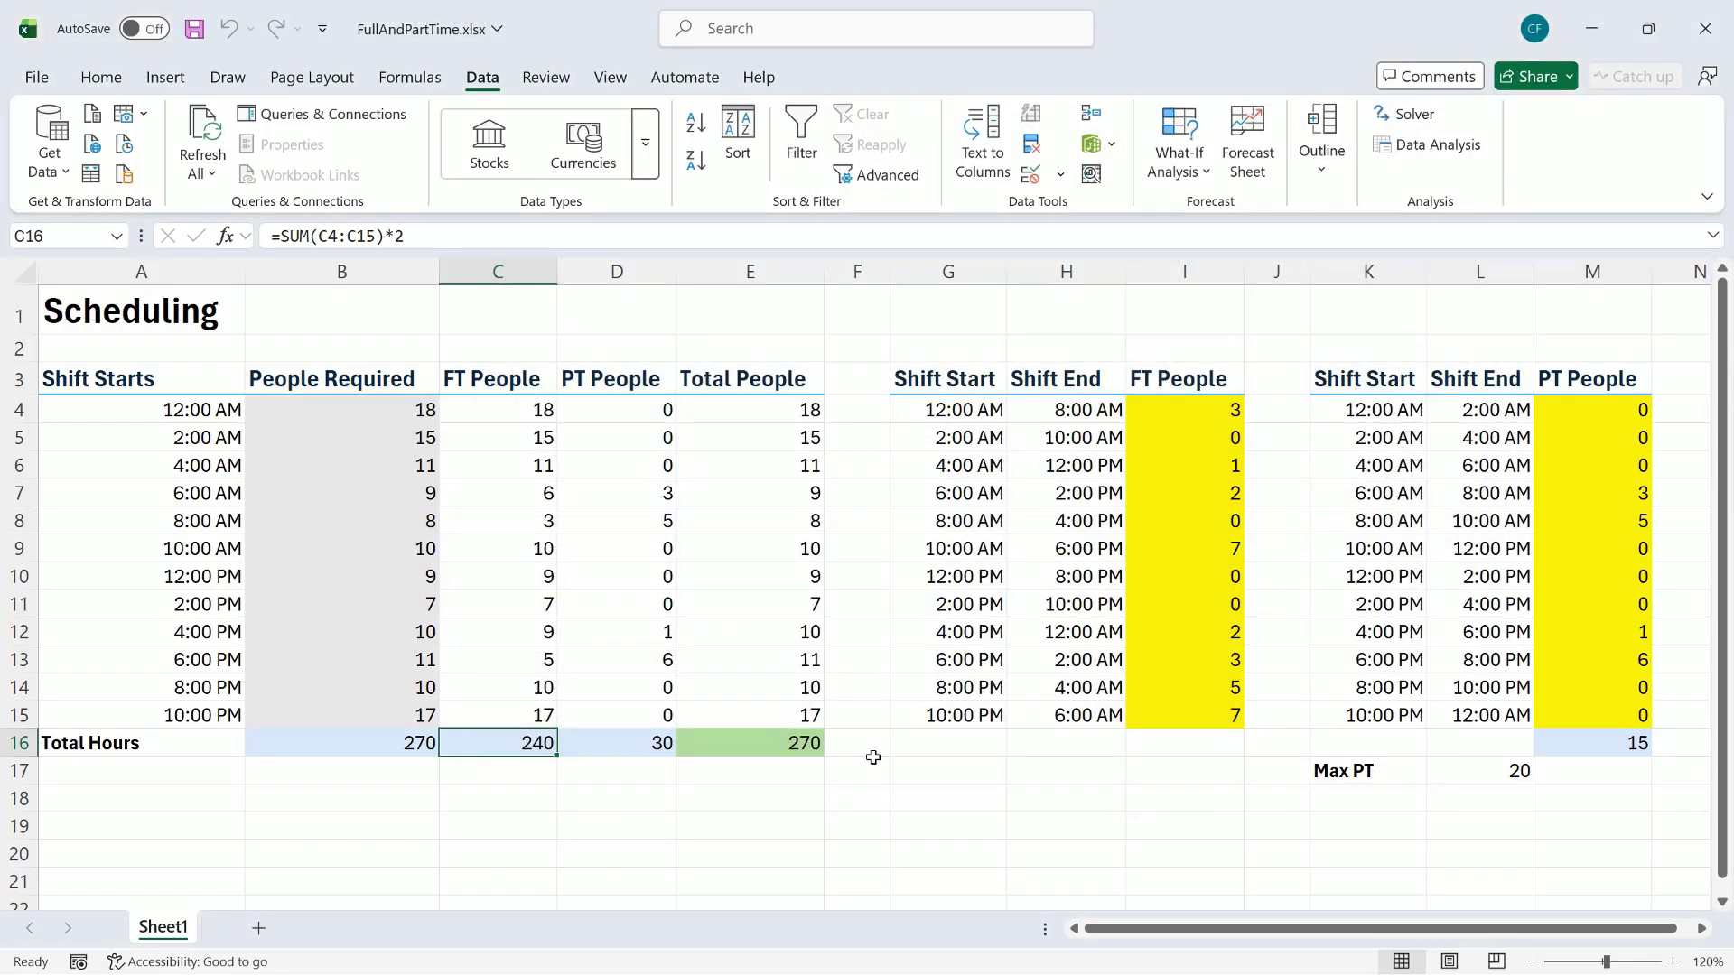